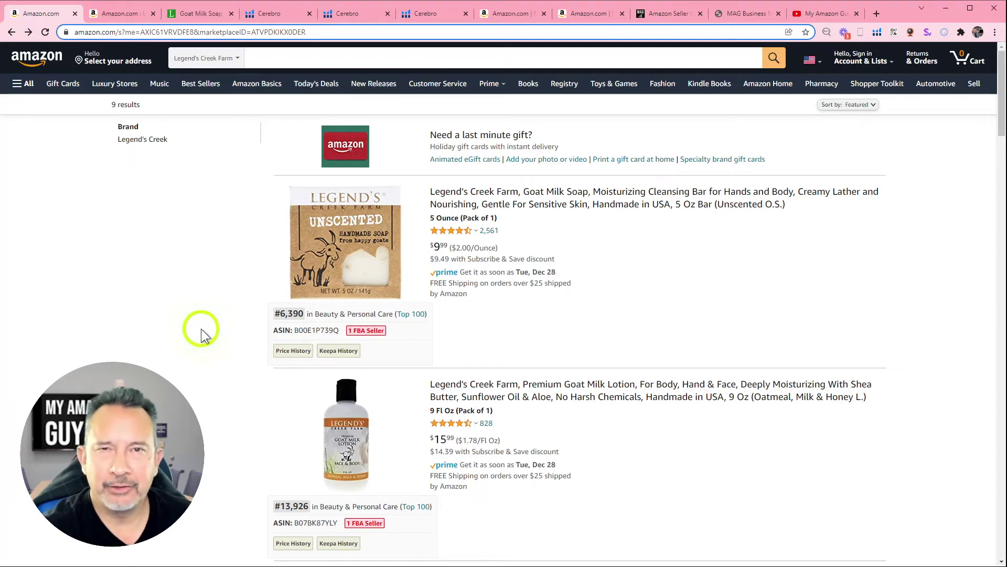
scroll(257, 346, down, 2)
scroll(257, 346, down, 2)
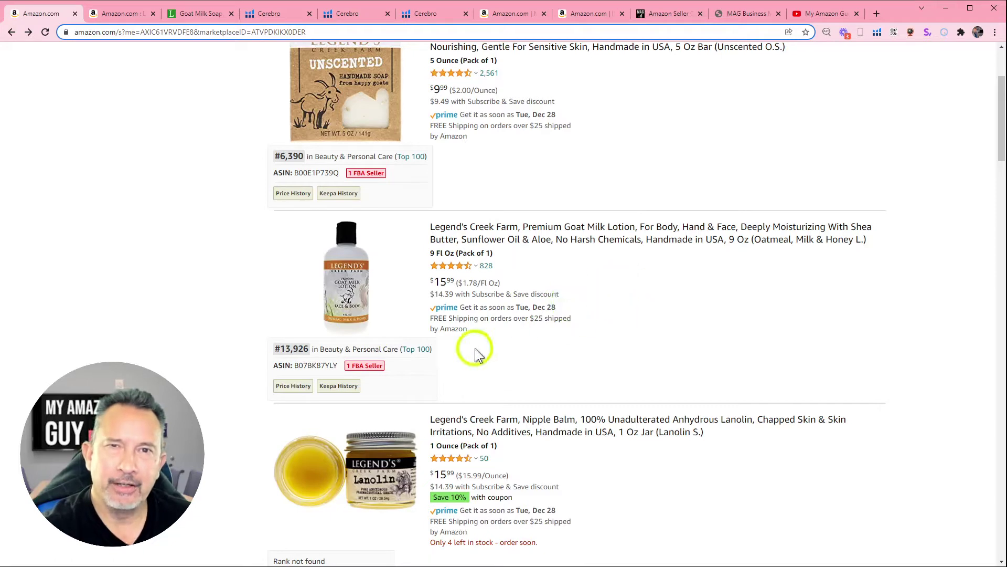
scroll(235, 356, down, 2)
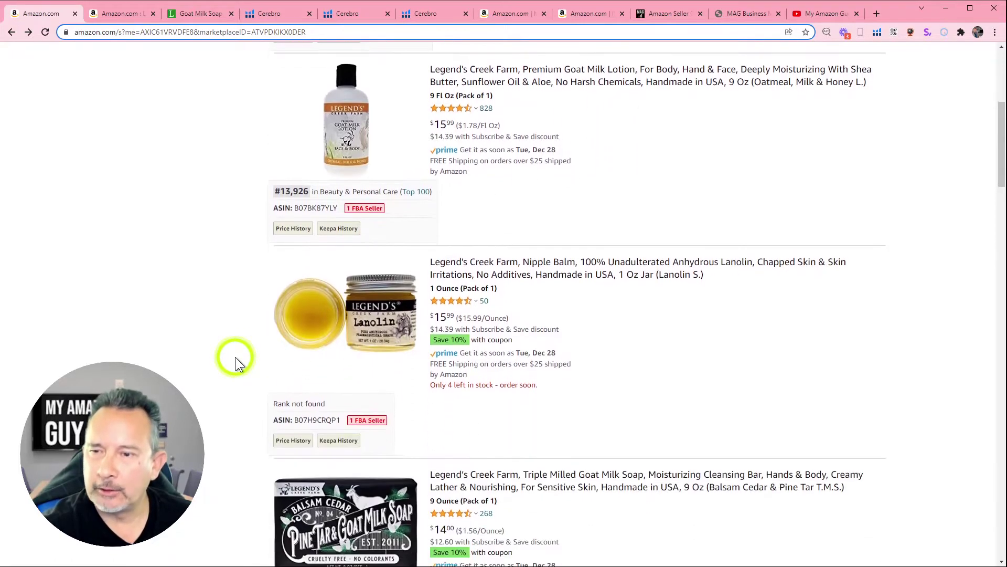
scroll(235, 356, down, 2)
scroll(235, 356, down, 1)
scroll(235, 357, down, 1)
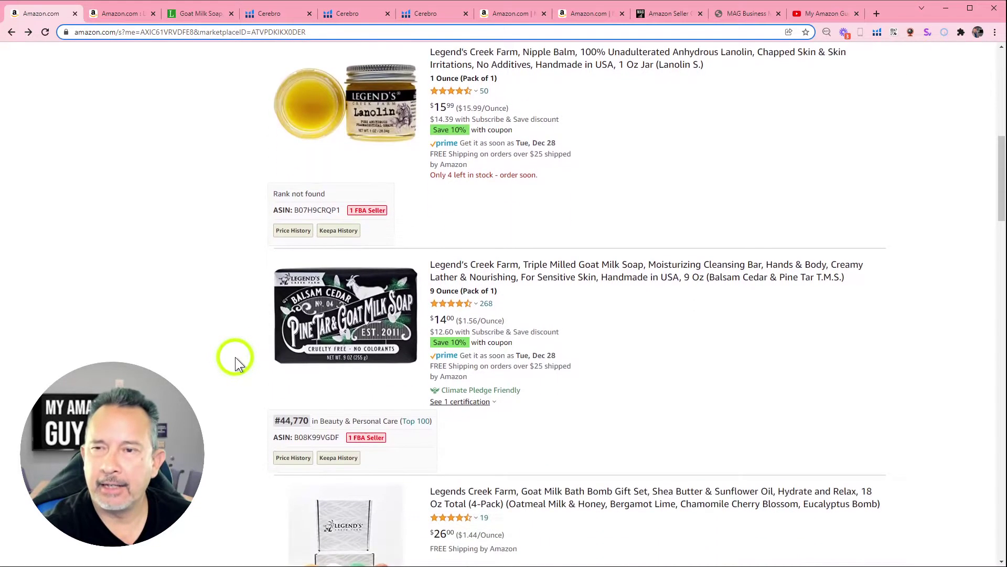
scroll(235, 356, up, 1)
scroll(236, 357, up, 1)
scroll(235, 357, up, 1)
scroll(235, 357, up, 2)
scroll(236, 356, up, 2)
scroll(236, 357, up, 2)
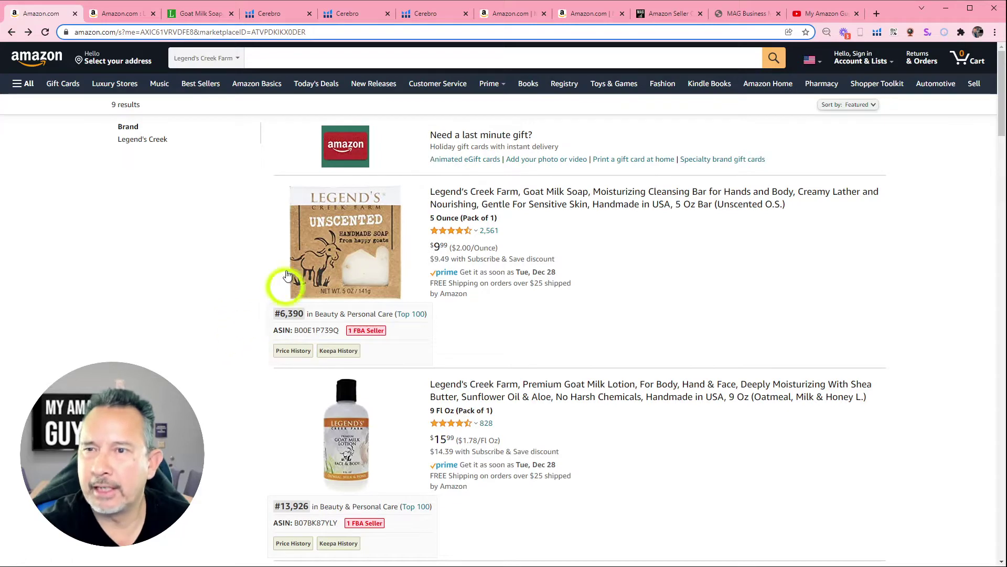
Bring up the Legend's Creek Farm unscented goat milk soap page and browse its product images.
click(127, 13)
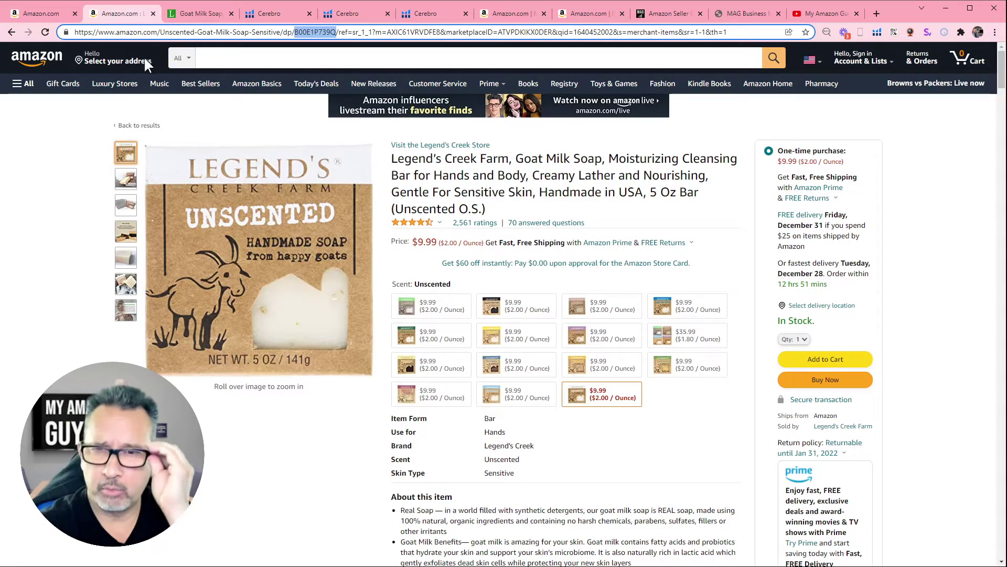
mouse_move(268, 305)
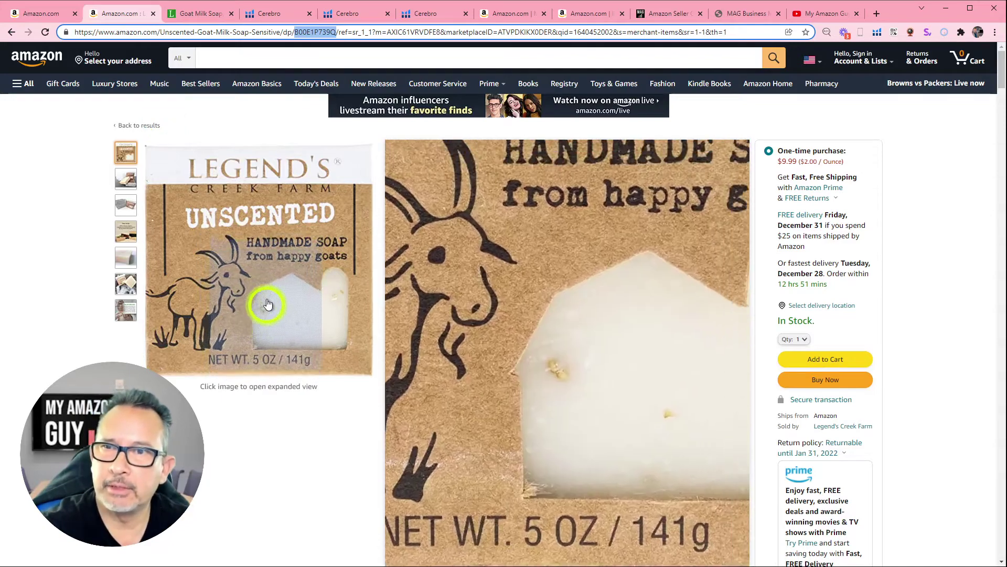
click(133, 181)
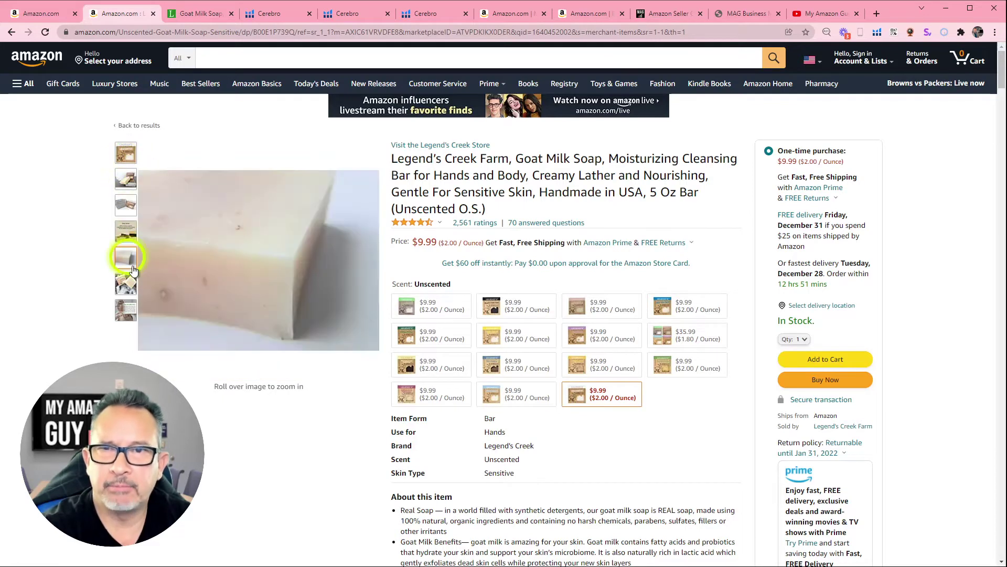
mouse_move(126, 310)
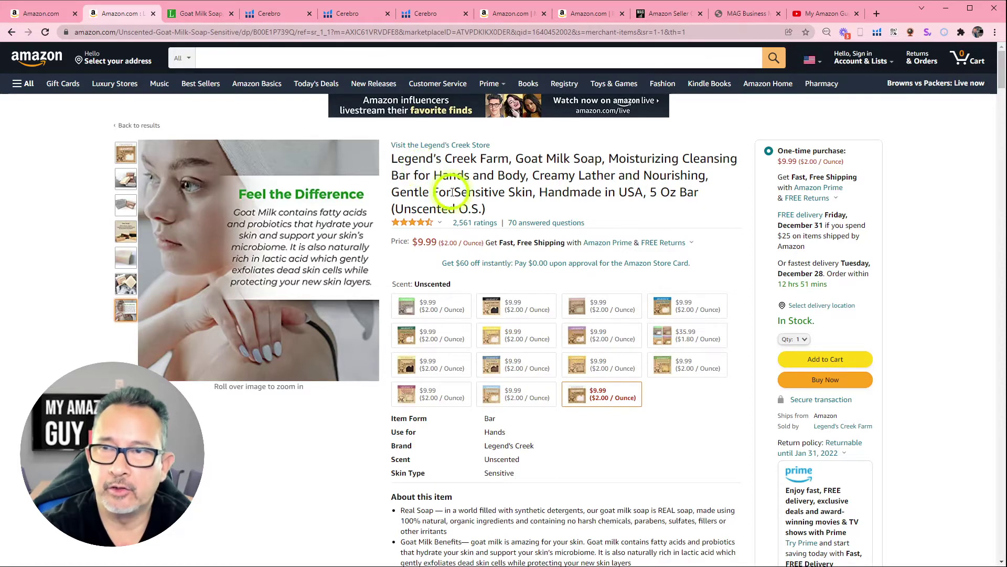
scroll(522, 297, down, 3)
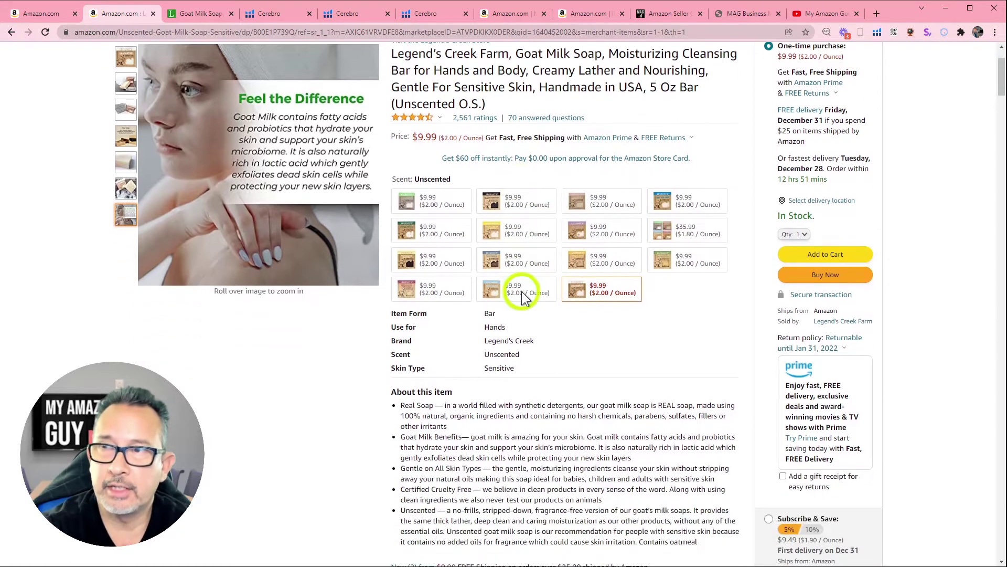
scroll(520, 314, down, 3)
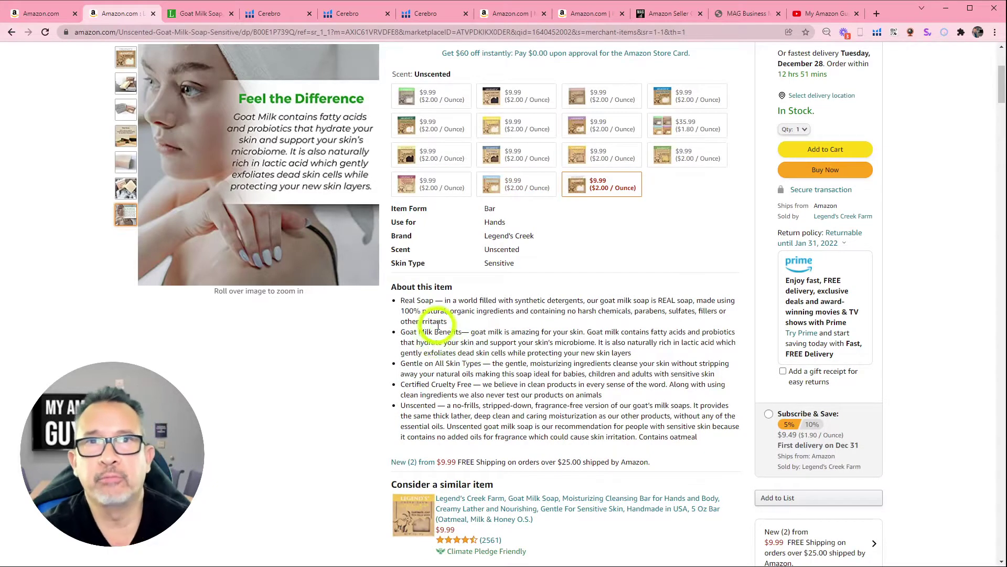
scroll(435, 315, down, 3)
scroll(435, 315, down, 3)
scroll(435, 315, down, 3)
scroll(436, 315, down, 2)
scroll(435, 315, down, 2)
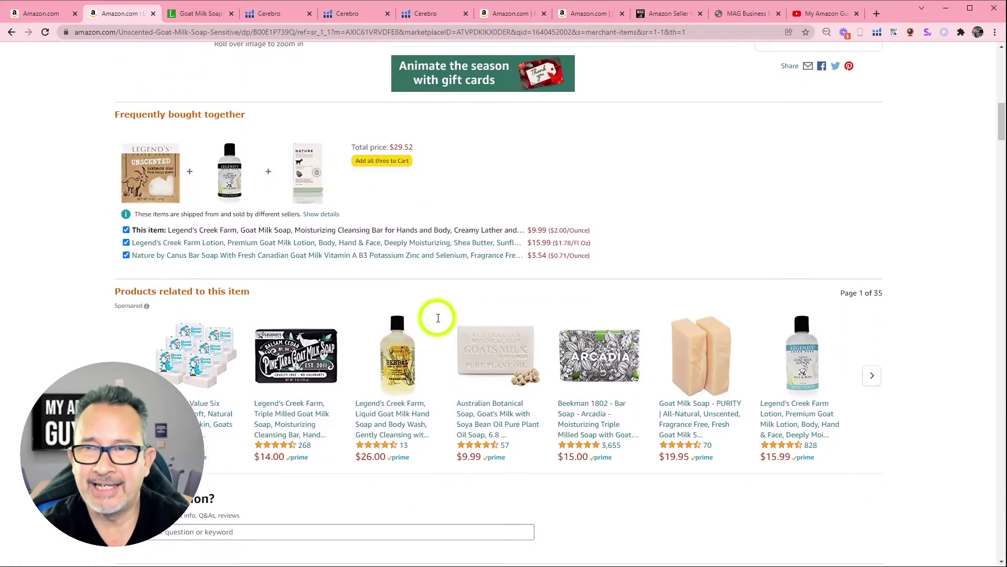
scroll(435, 315, down, 2)
scroll(435, 315, down, 2)
scroll(435, 315, down, 2)
scroll(438, 320, down, 1)
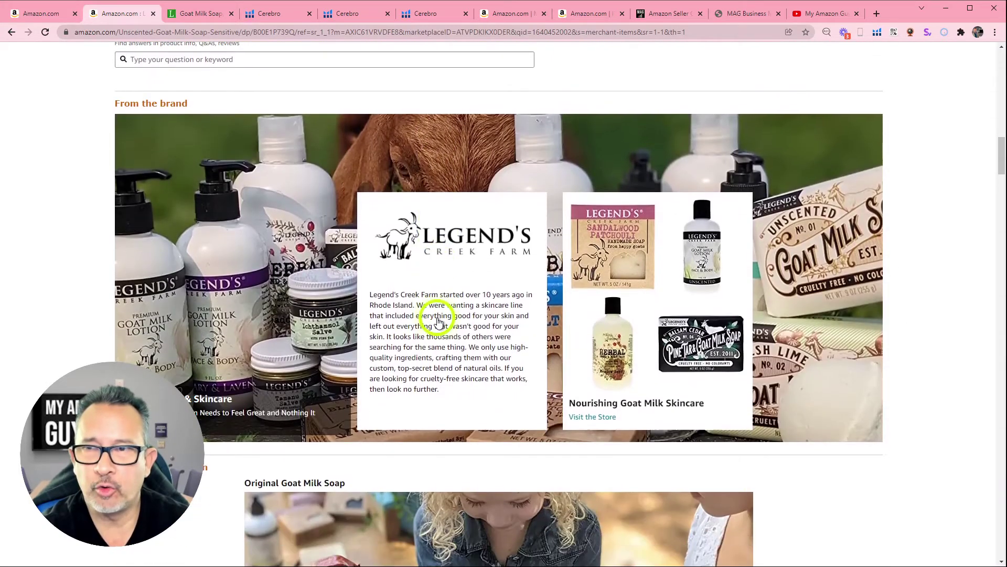
scroll(447, 345, down, 1)
scroll(448, 345, down, 4)
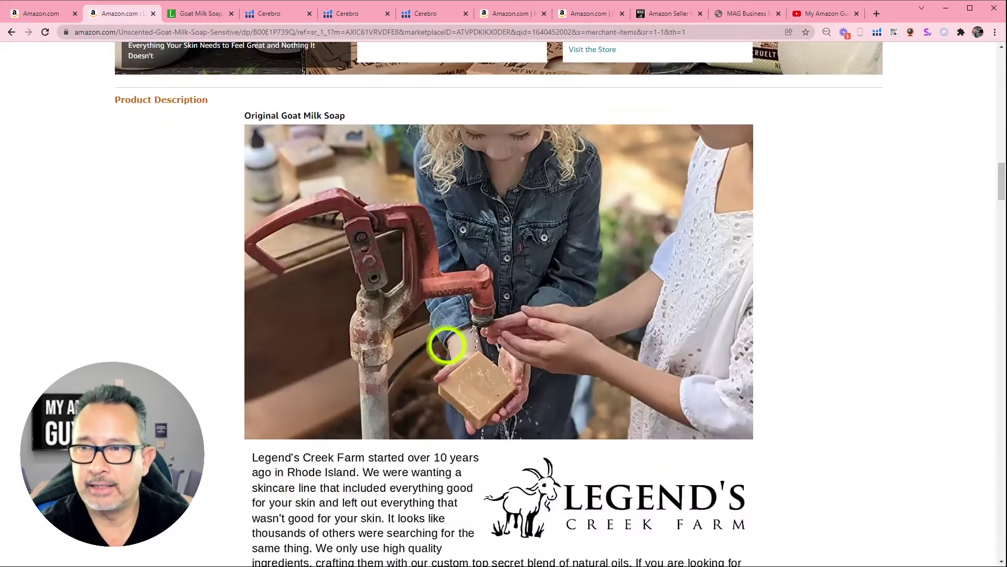
scroll(447, 346, down, 2)
scroll(448, 345, up, 2)
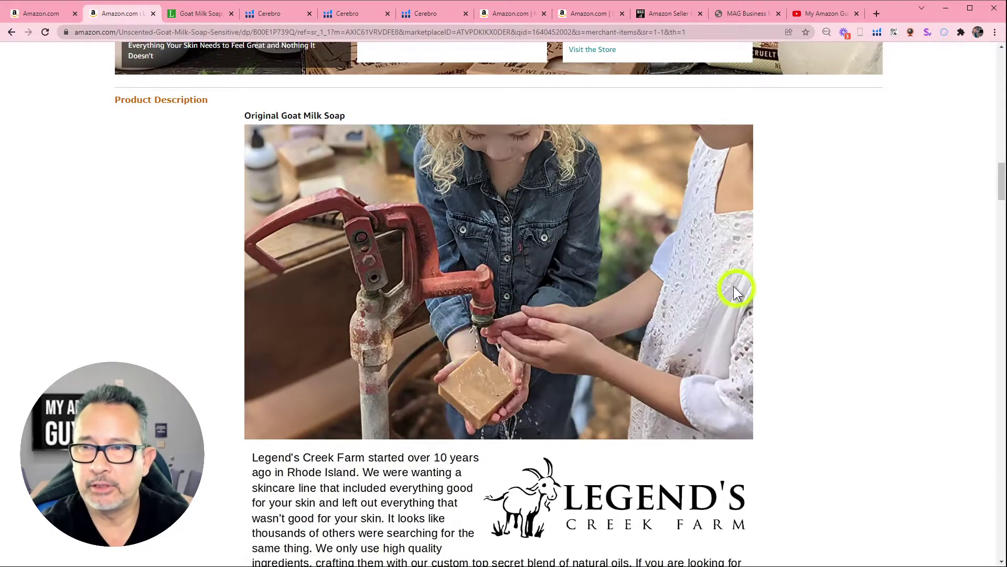
scroll(704, 278, up, 1)
scroll(704, 277, up, 3)
scroll(704, 278, up, 1)
scroll(704, 278, up, 1)
scroll(704, 277, up, 1)
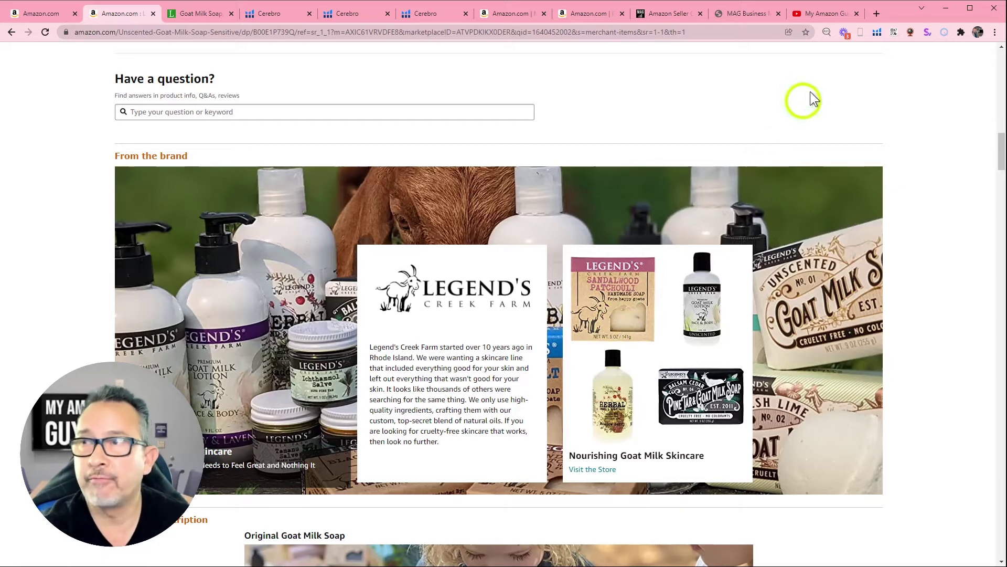
Inspect the soap listing's image alt text, hide the overlays, and move to its Cerebro report.
click(827, 31)
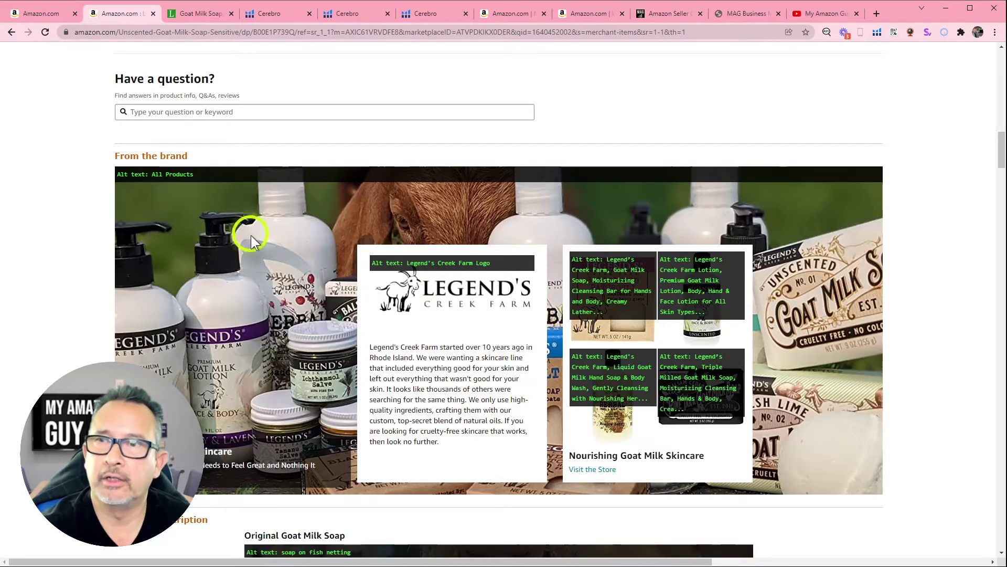
scroll(252, 235, down, 1)
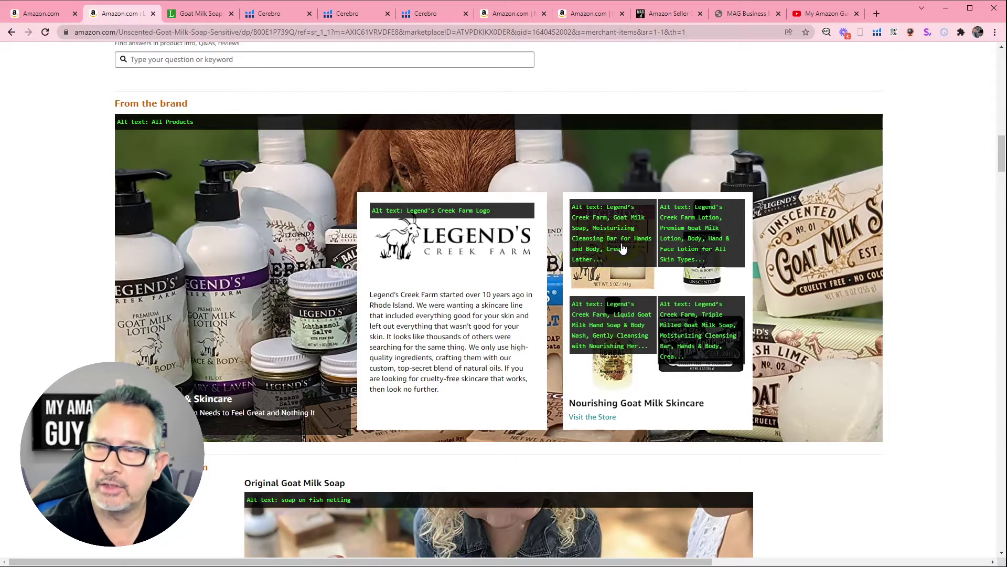
click(214, 157)
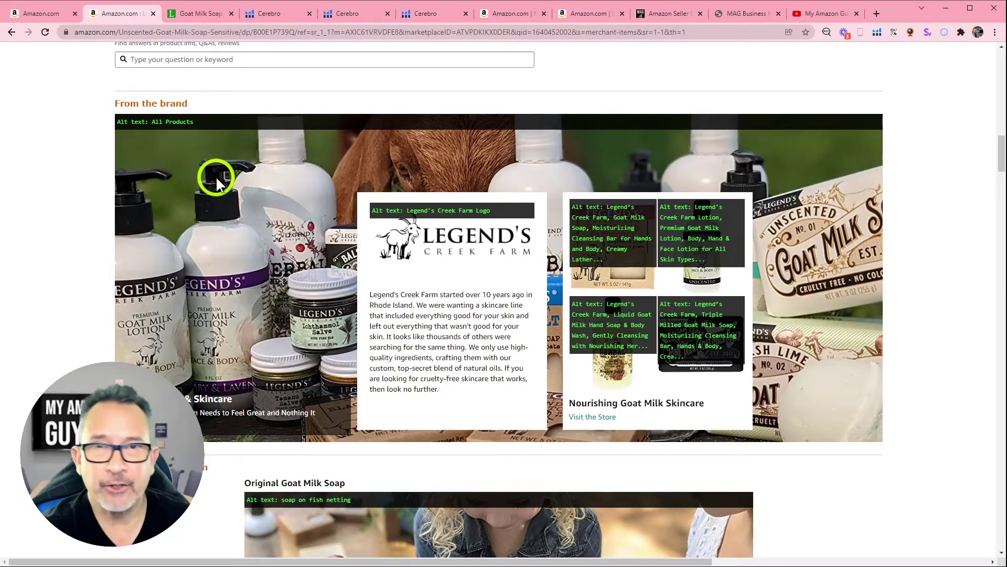
scroll(215, 175, down, 3)
scroll(216, 176, down, 3)
scroll(217, 177, down, 2)
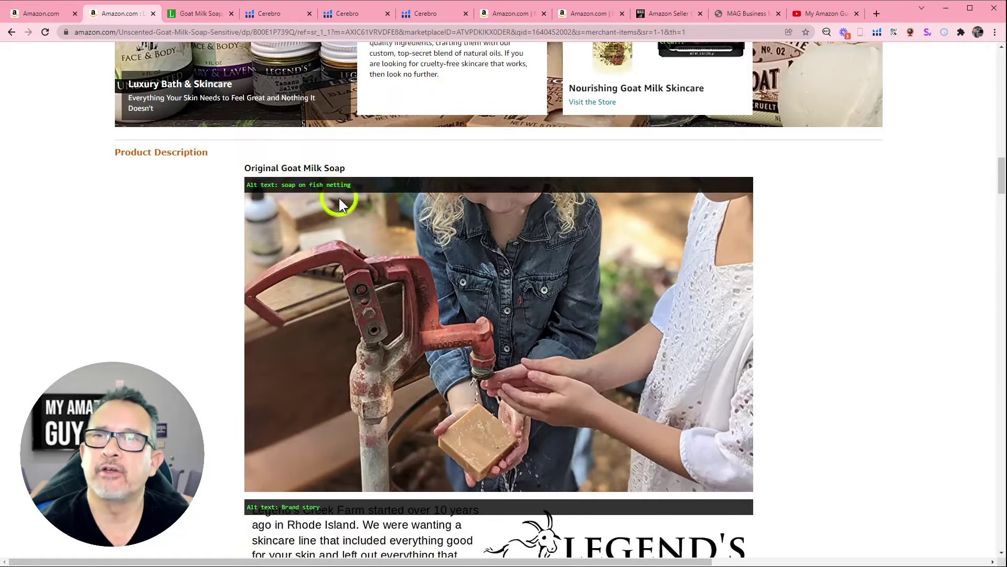
scroll(386, 299, down, 3)
scroll(387, 300, down, 2)
scroll(386, 301, down, 2)
scroll(386, 300, down, 2)
scroll(387, 300, down, 1)
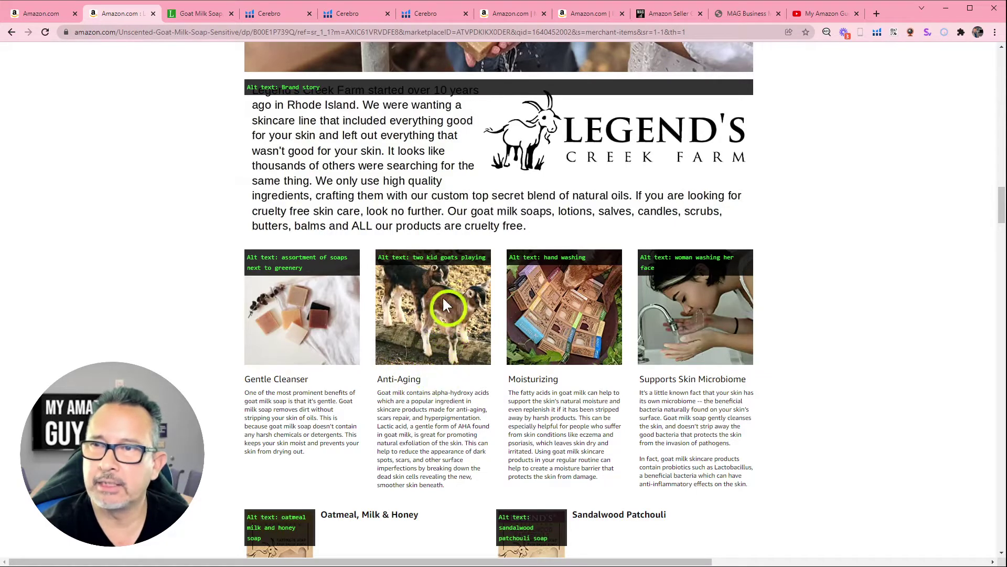
scroll(444, 299, down, 3)
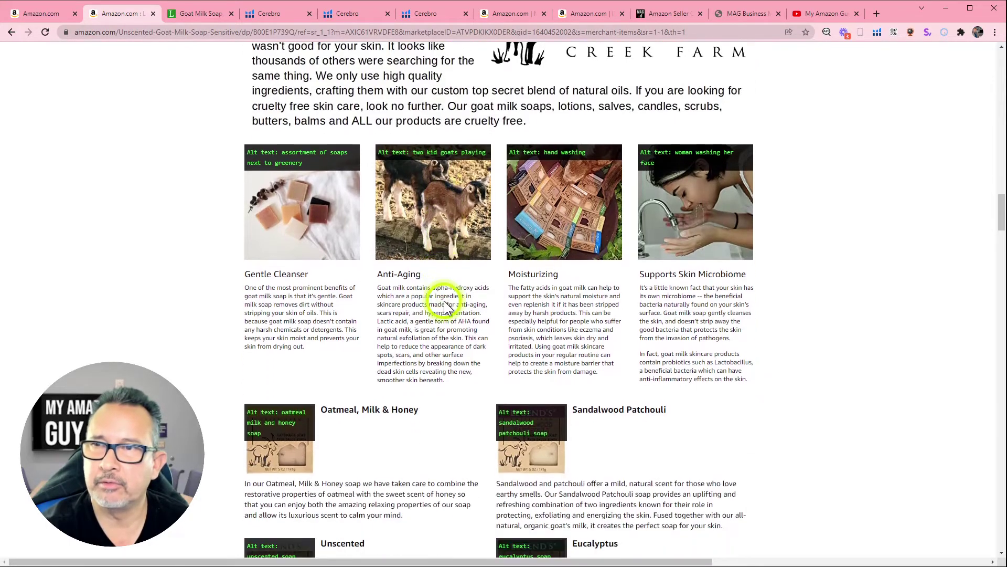
scroll(443, 299, down, 3)
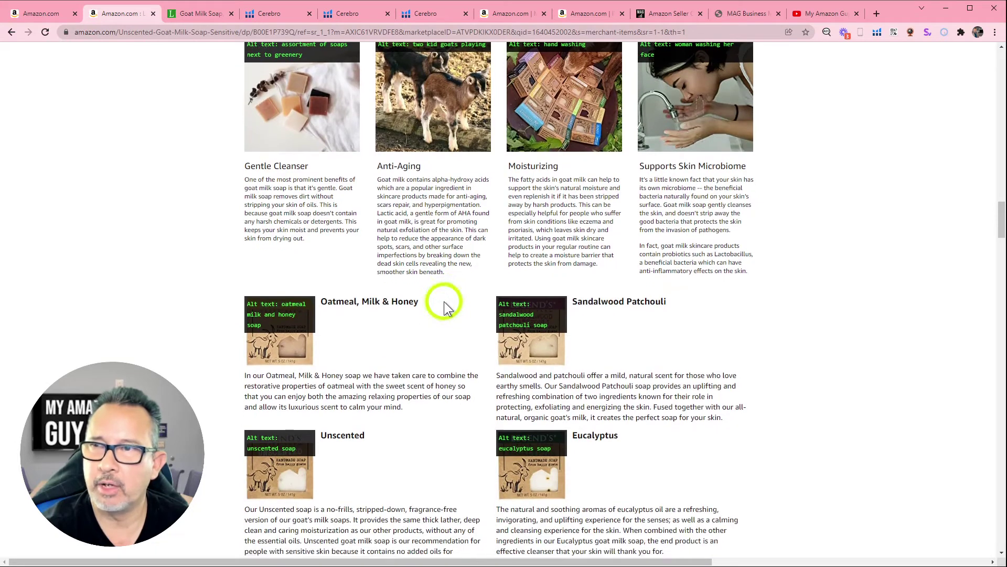
scroll(444, 301, down, 1)
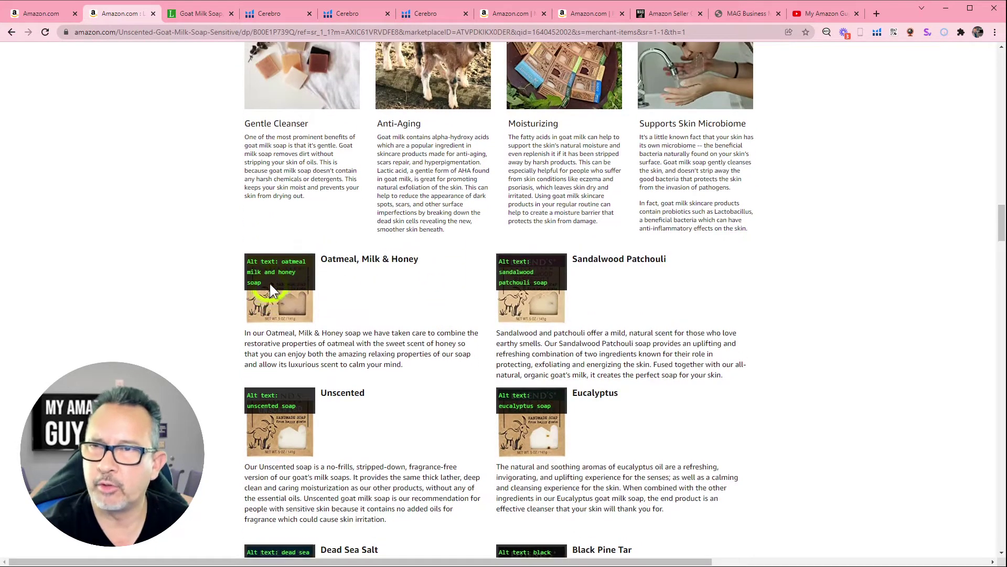
scroll(270, 284, up, 3)
scroll(538, 149, up, 3)
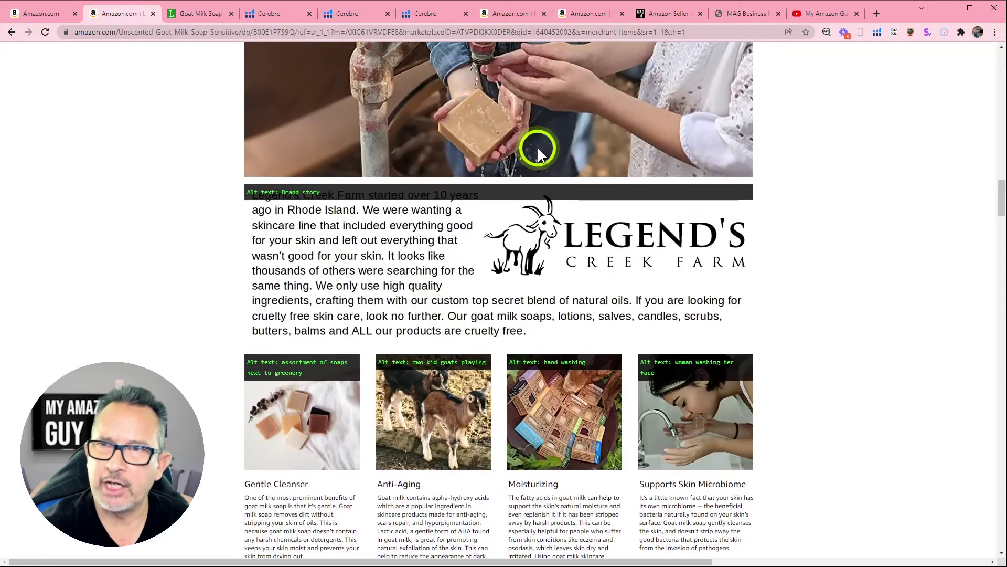
scroll(538, 149, up, 2)
scroll(537, 150, up, 2)
scroll(537, 150, up, 2)
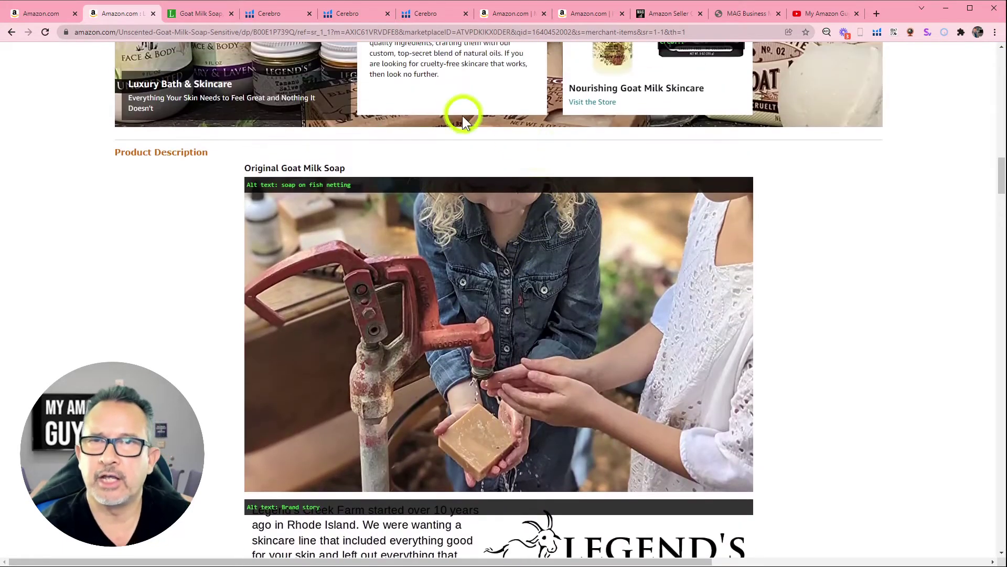
scroll(474, 221, up, 2)
scroll(473, 222, up, 1)
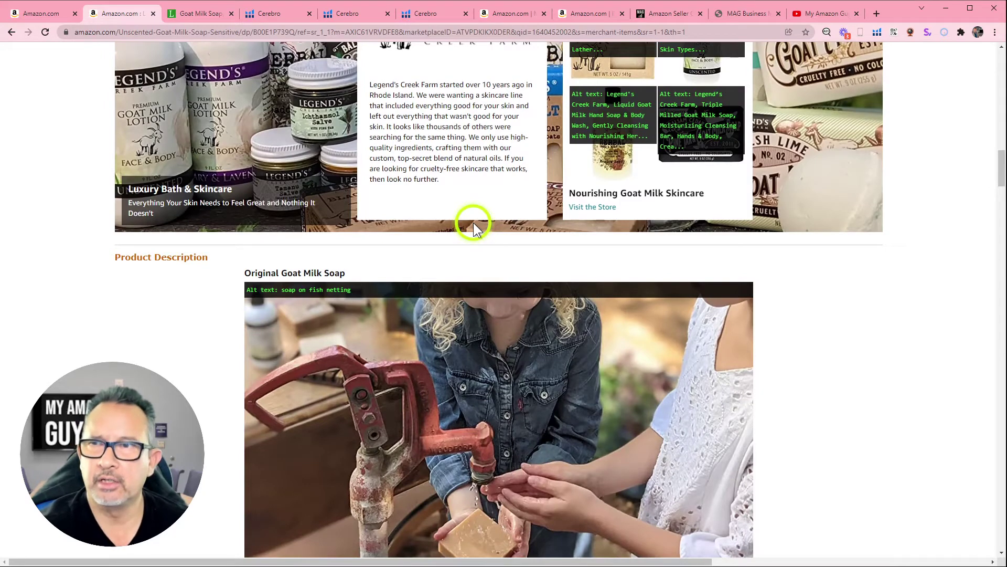
scroll(473, 223, up, 1)
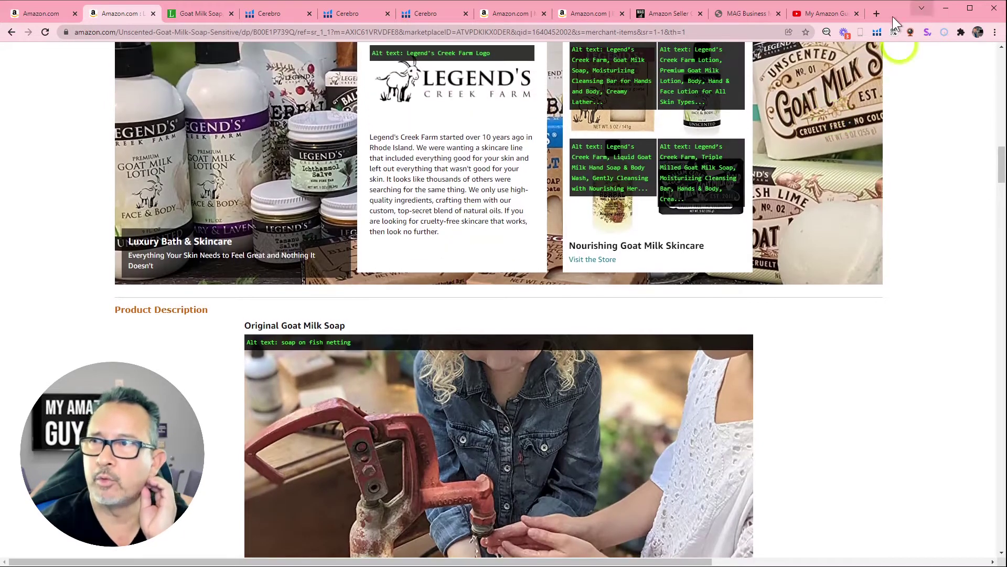
click(828, 33)
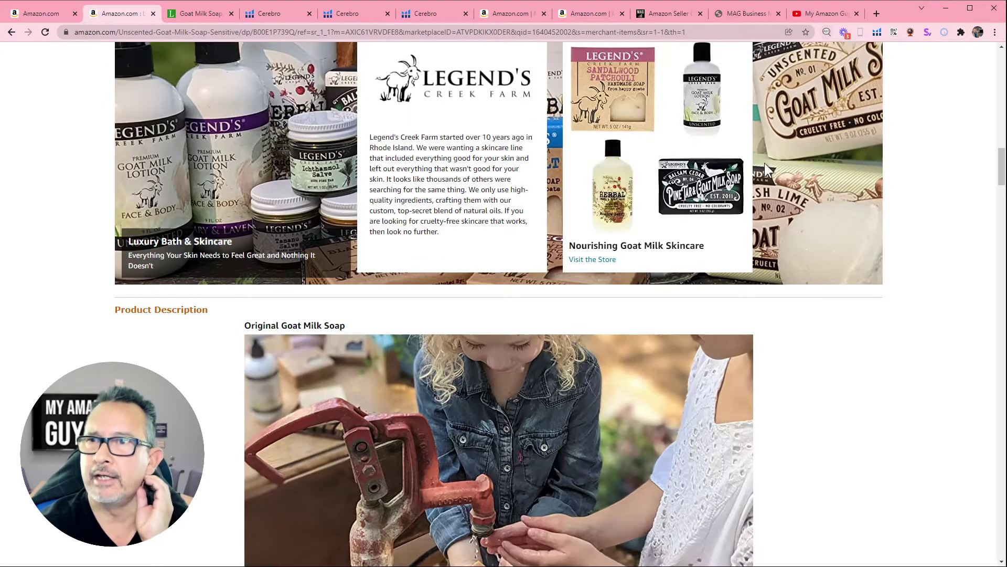
scroll(687, 308, up, 3)
scroll(687, 308, up, 6)
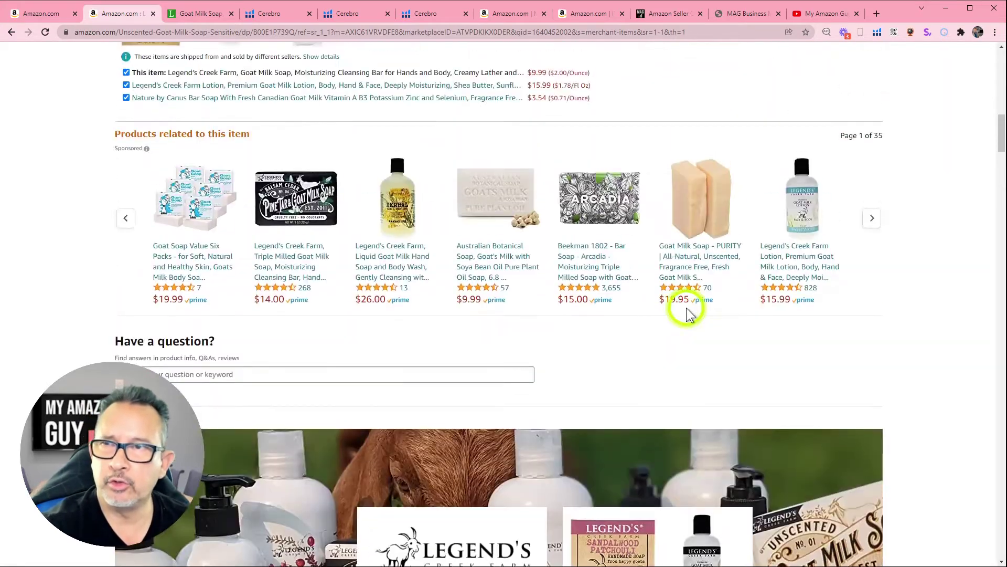
scroll(688, 307, up, 5)
scroll(687, 307, up, 3)
scroll(687, 308, up, 3)
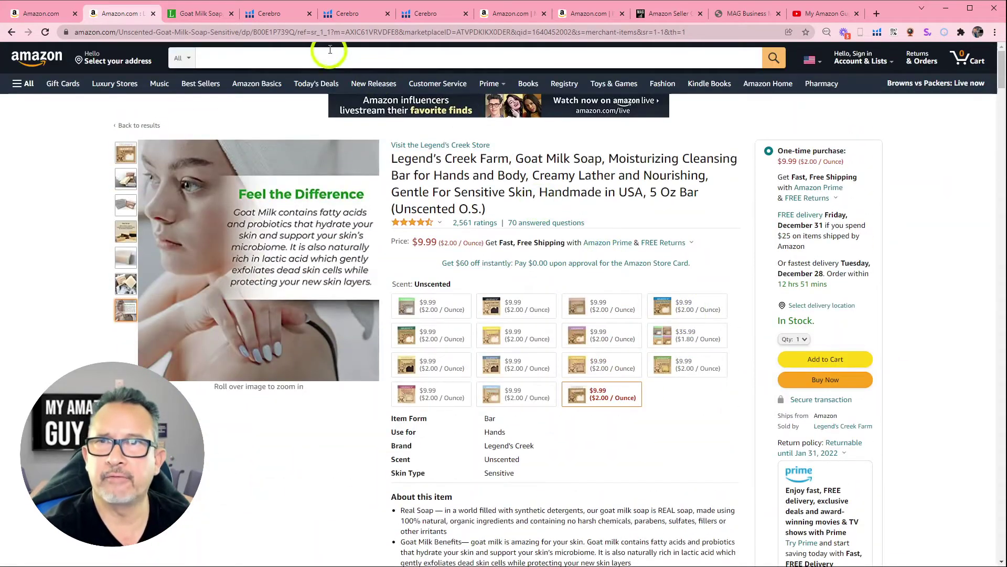
click(268, 14)
scroll(377, 240, up, 4)
scroll(377, 240, up, 4)
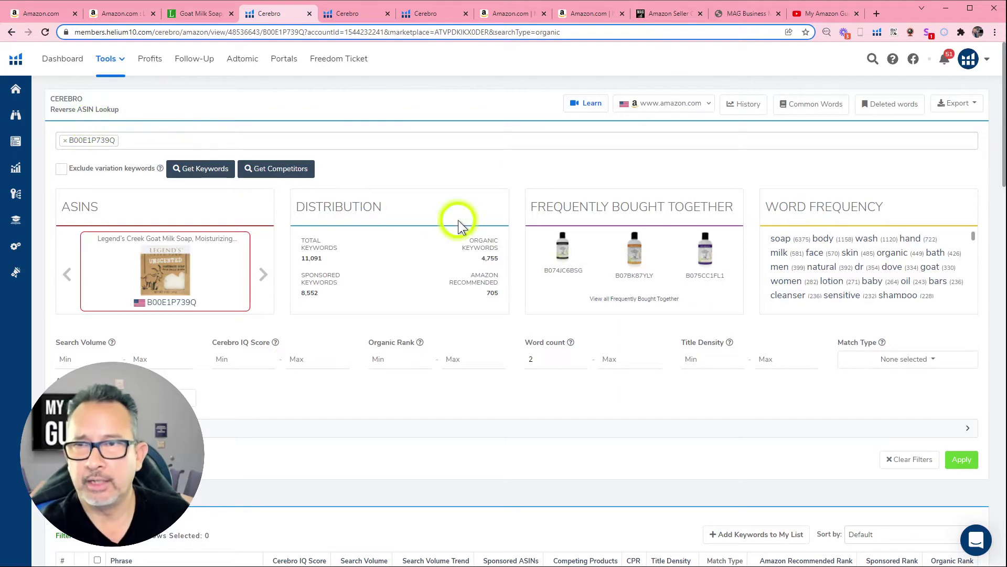
scroll(471, 202, down, 2)
scroll(471, 202, down, 1)
scroll(472, 202, down, 1)
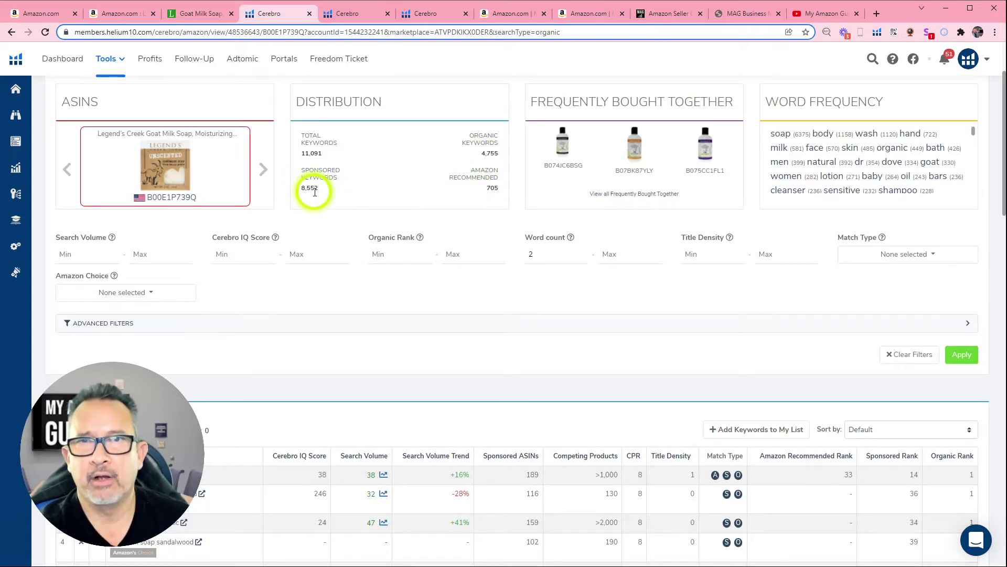
mouse_move(319, 174)
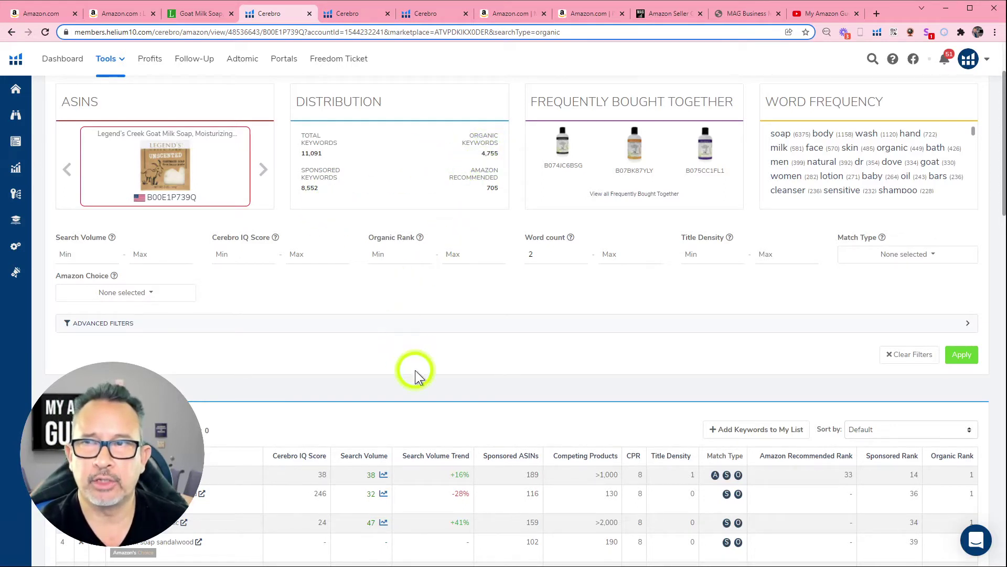
Leave the goat milk soap keyword report for the Momma Shark wine glass listing.
mouse_move(338, 206)
click(510, 13)
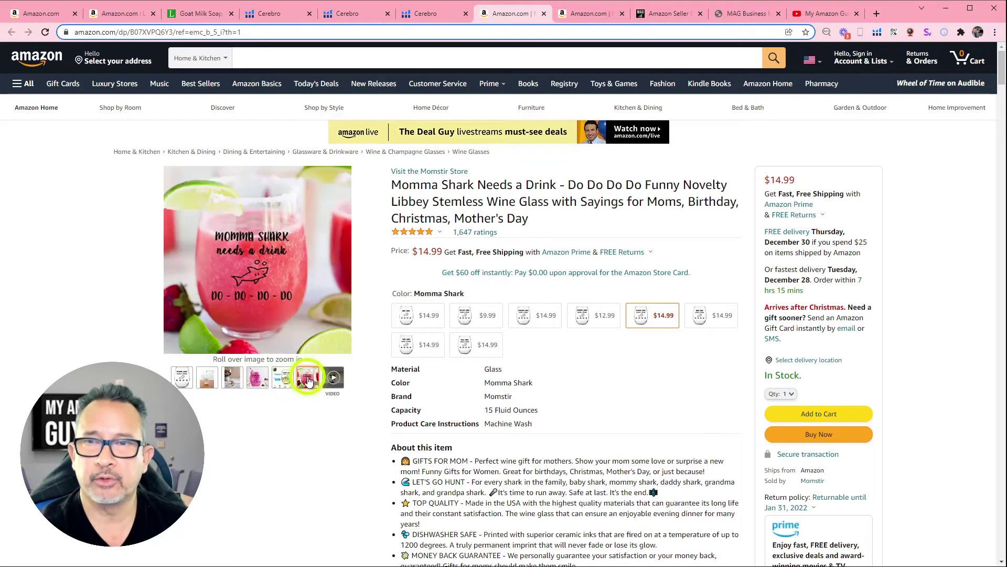
mouse_move(333, 377)
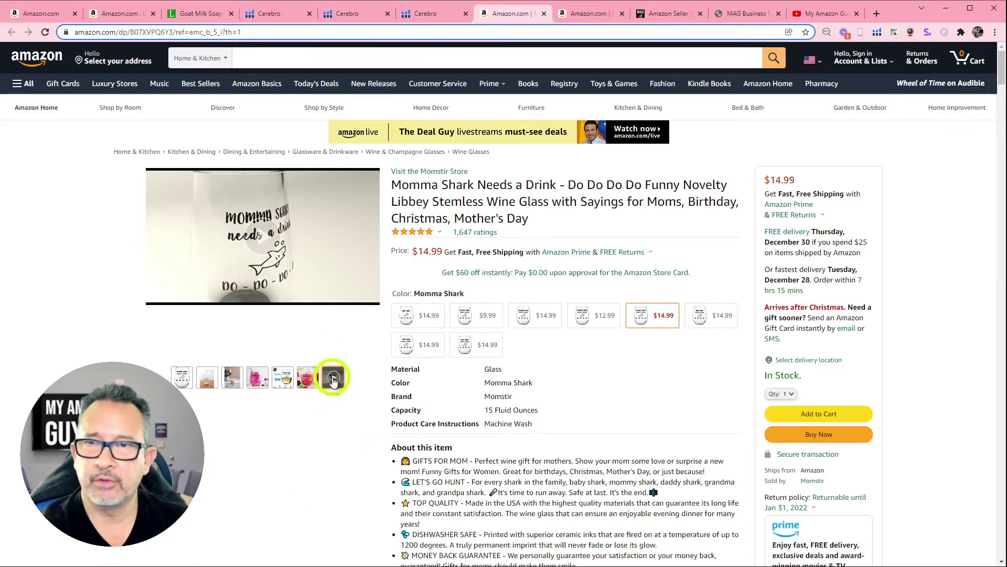
Play and close the Momma Shark product video, then select its four description paragraphs.
click(332, 378)
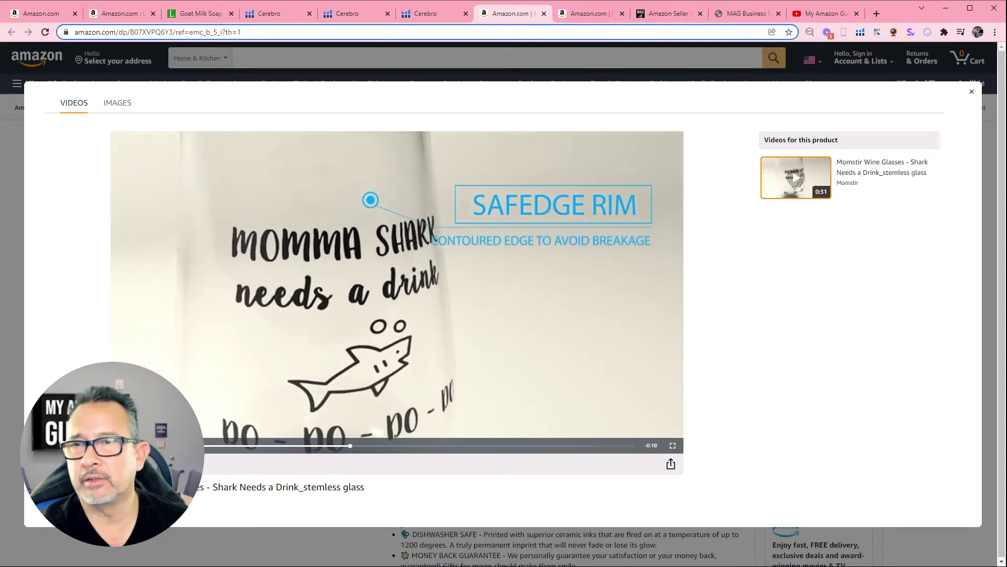
click(976, 89)
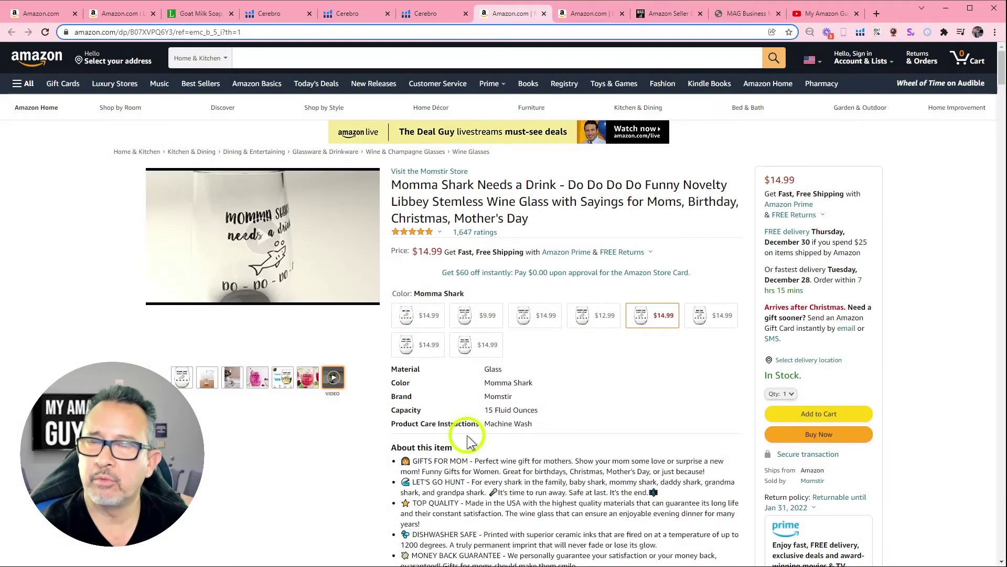
scroll(467, 435, down, 3)
scroll(467, 435, down, 5)
scroll(466, 436, down, 3)
scroll(467, 436, down, 5)
scroll(467, 434, down, 5)
scroll(466, 434, down, 5)
scroll(466, 434, down, 3)
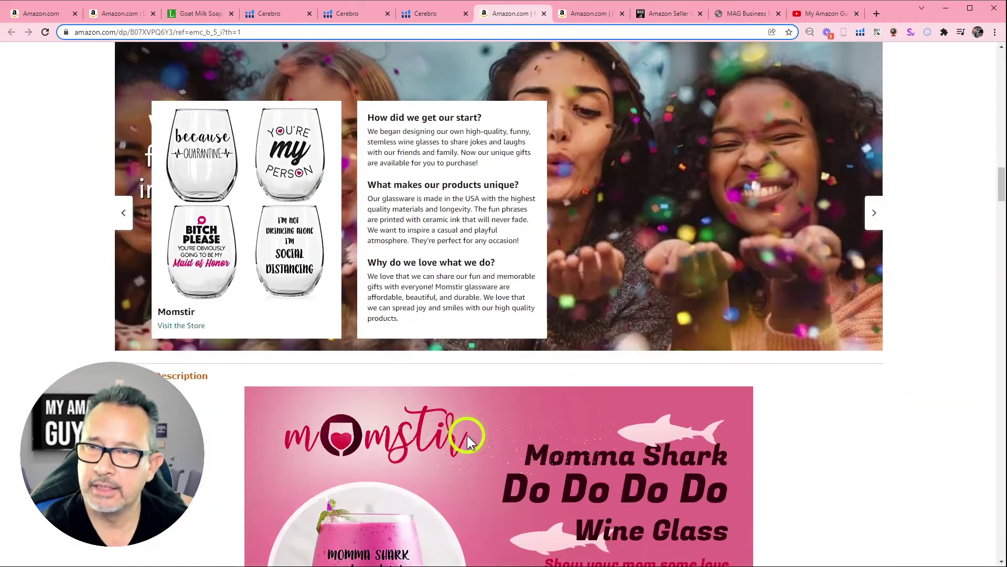
scroll(467, 435, up, 5)
scroll(467, 435, up, 2)
scroll(466, 435, down, 5)
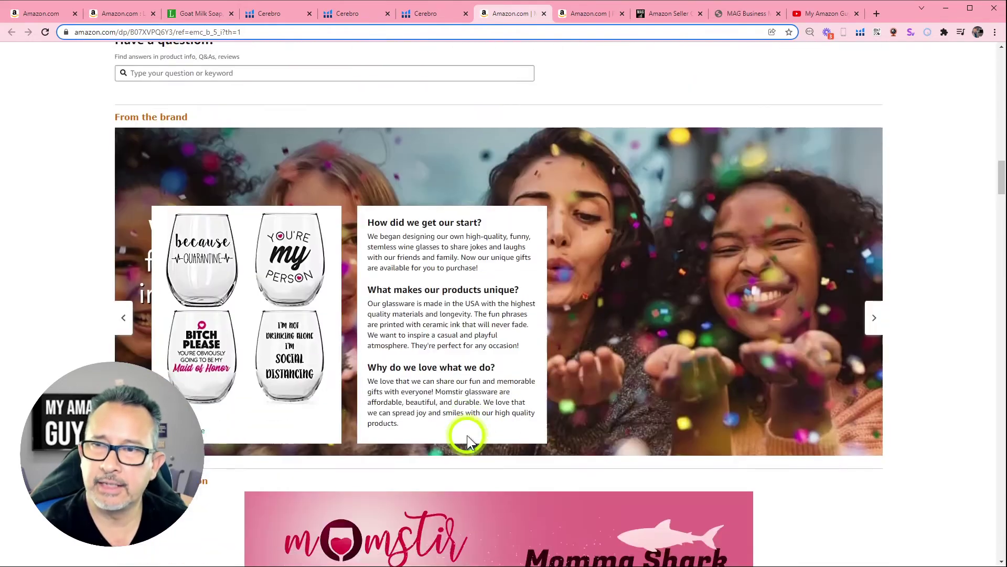
scroll(467, 435, down, 4)
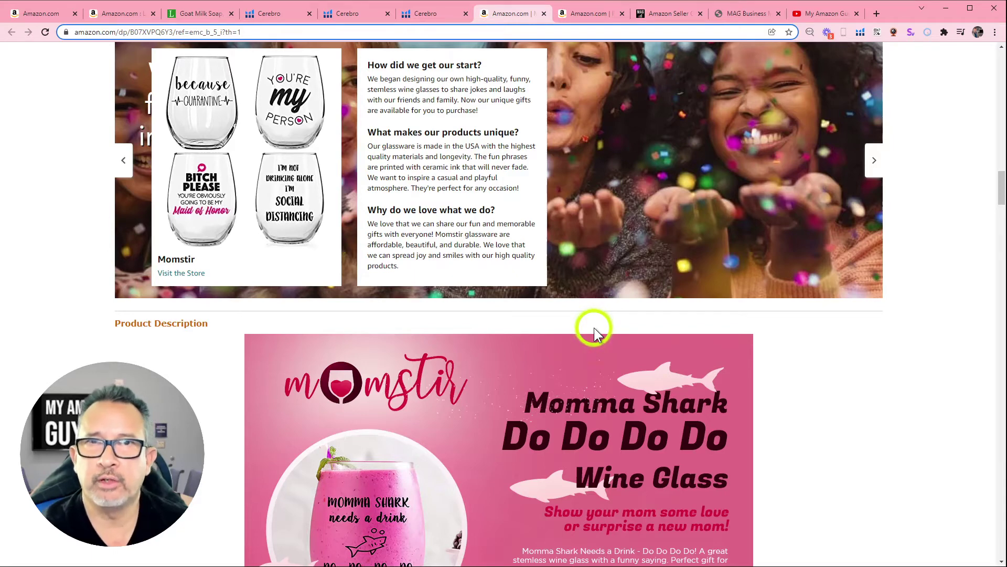
scroll(593, 327, down, 1)
scroll(594, 328, down, 1)
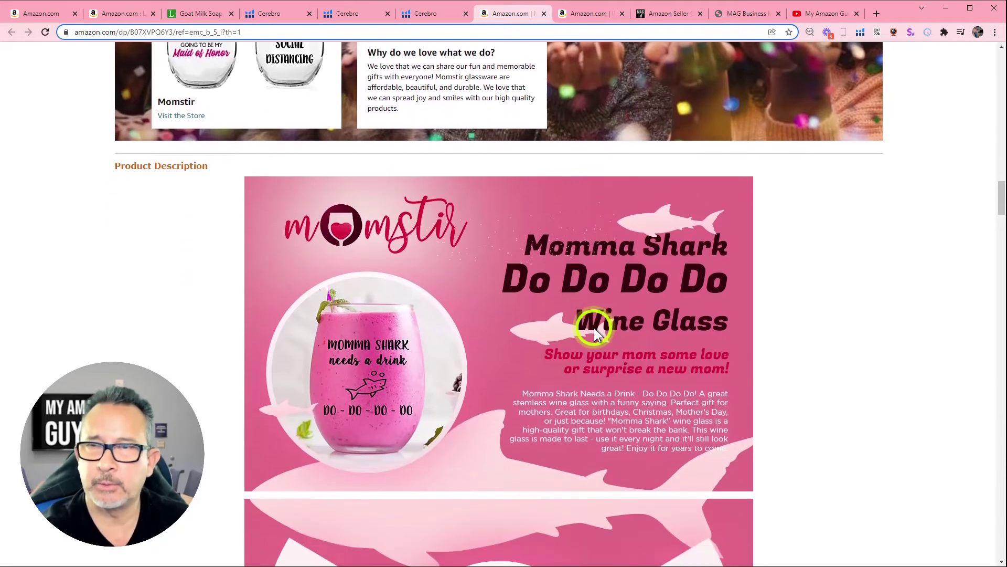
scroll(595, 327, down, 1)
scroll(595, 327, down, 1)
scroll(593, 327, down, 1)
scroll(593, 327, down, 3)
scroll(595, 328, down, 3)
click(867, 246)
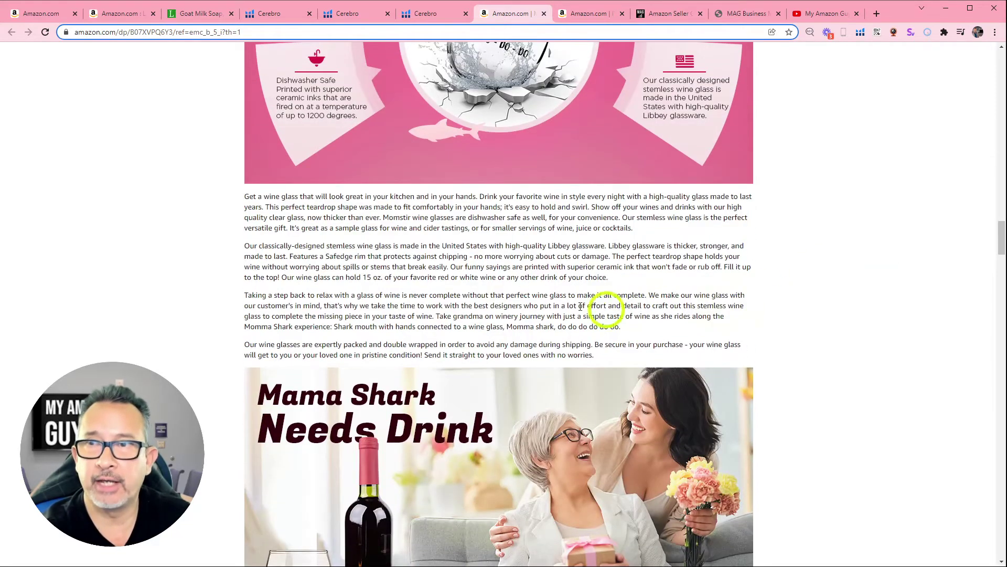
drag(244, 195, 594, 353)
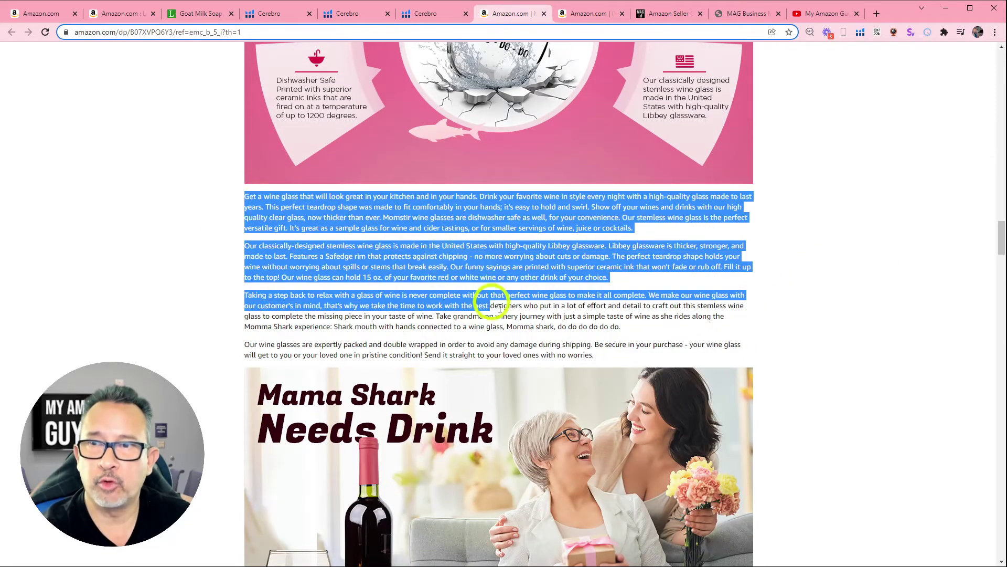
scroll(597, 352, down, 3)
scroll(597, 352, down, 3)
scroll(598, 352, down, 3)
scroll(598, 352, down, 2)
scroll(598, 351, down, 2)
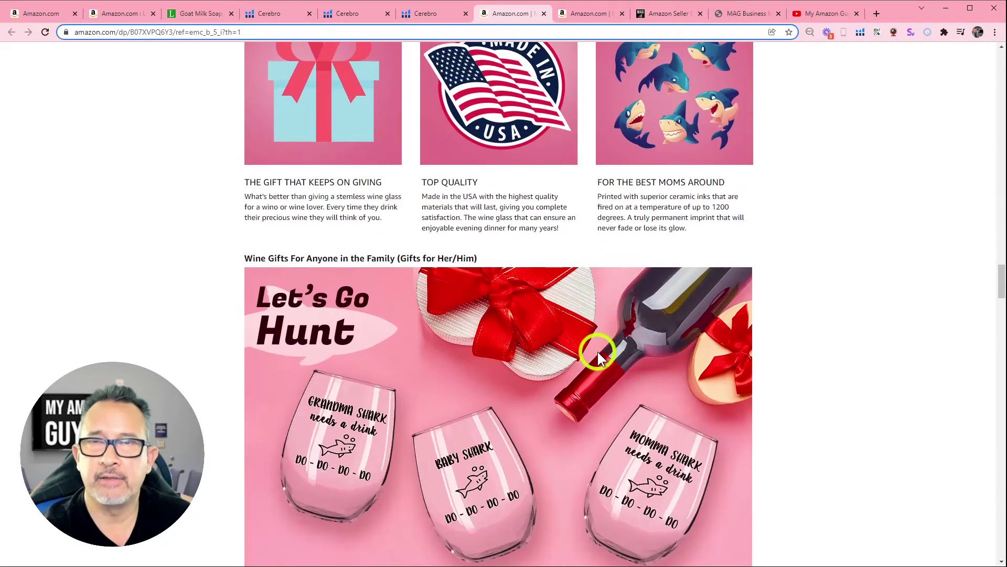
scroll(597, 350, down, 3)
scroll(597, 350, down, 8)
scroll(598, 350, down, 8)
scroll(597, 350, down, 8)
scroll(597, 351, up, 10)
scroll(597, 352, up, 8)
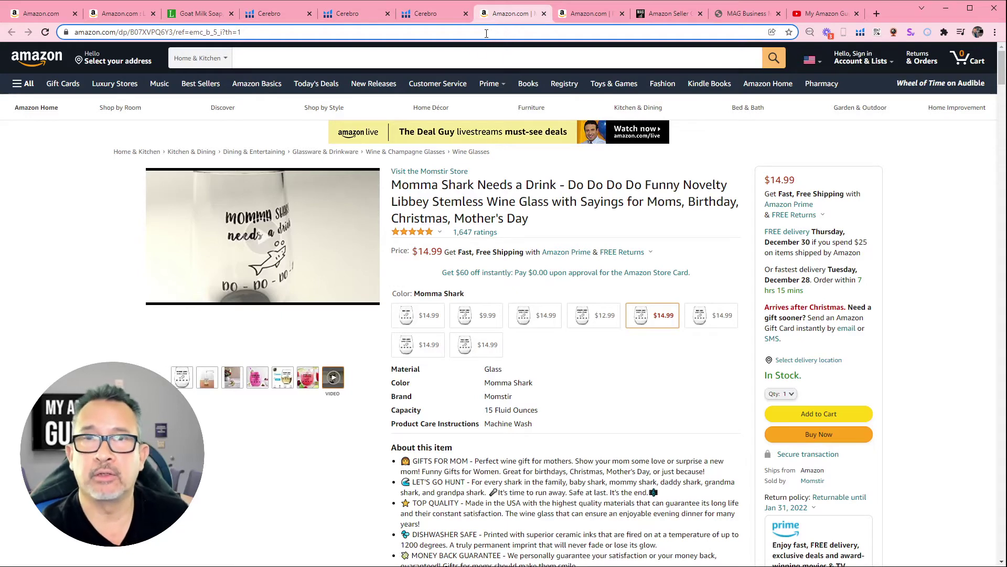
click(443, 13)
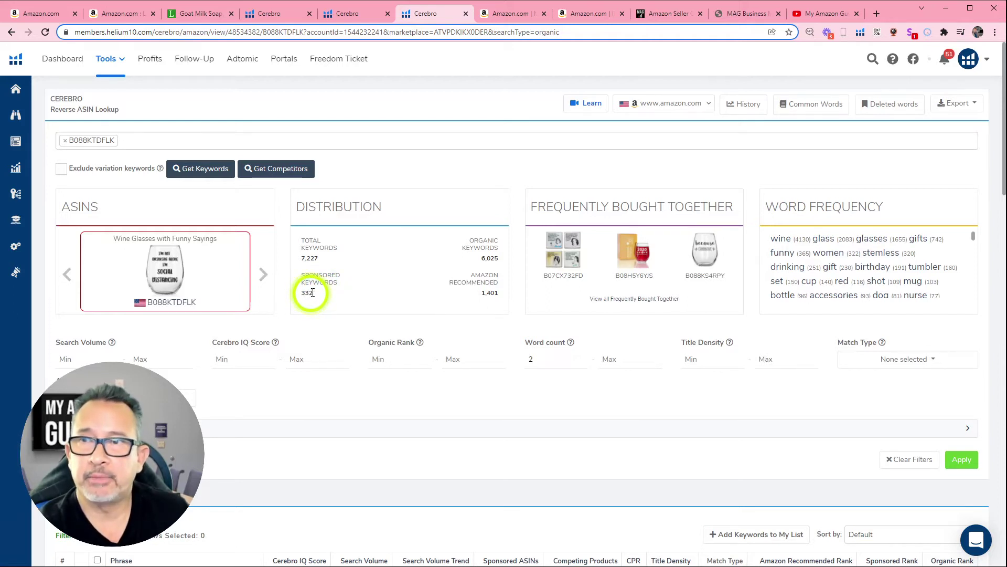
scroll(647, 359, down, 2)
scroll(740, 384, down, 2)
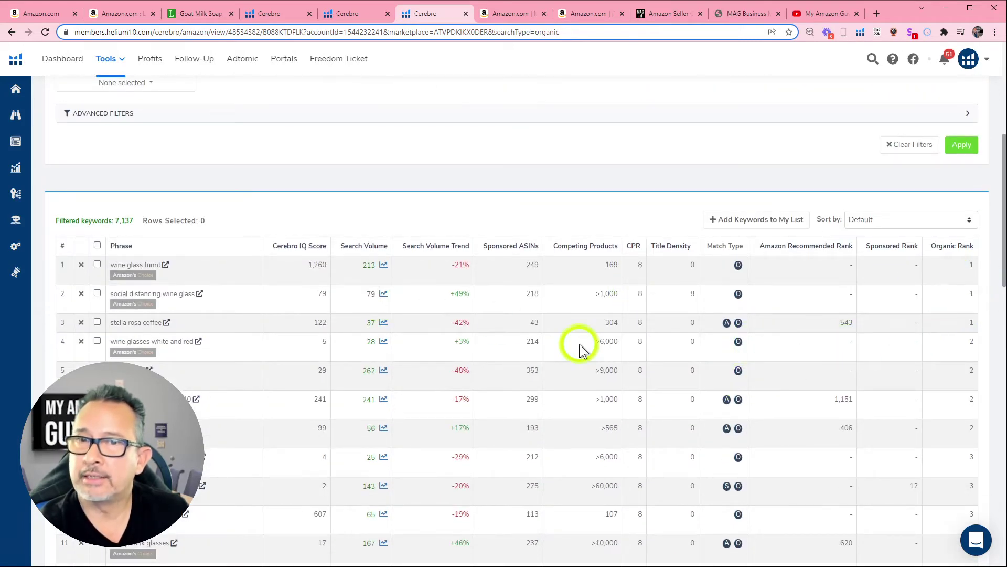
scroll(757, 335, down, 1)
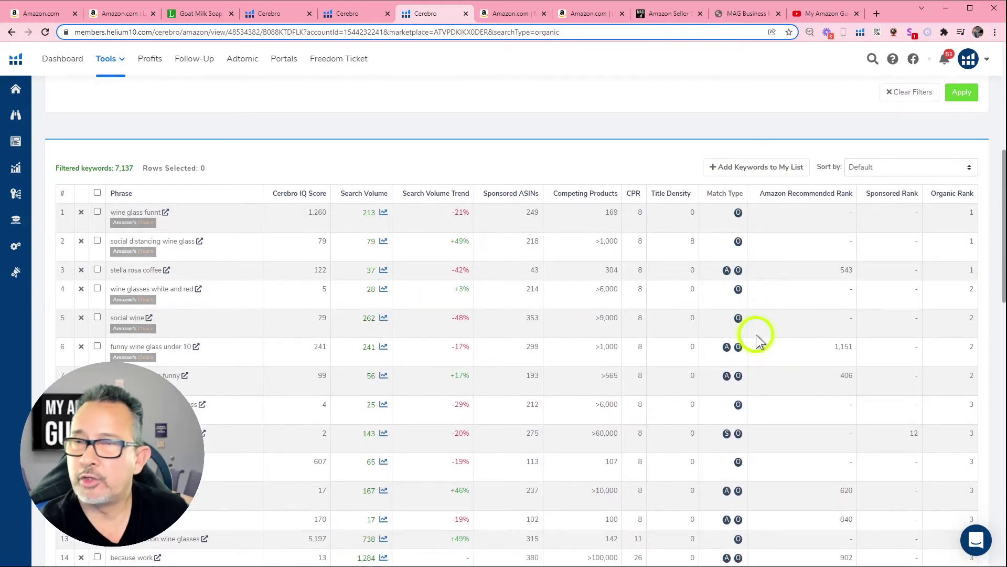
scroll(757, 335, up, 8)
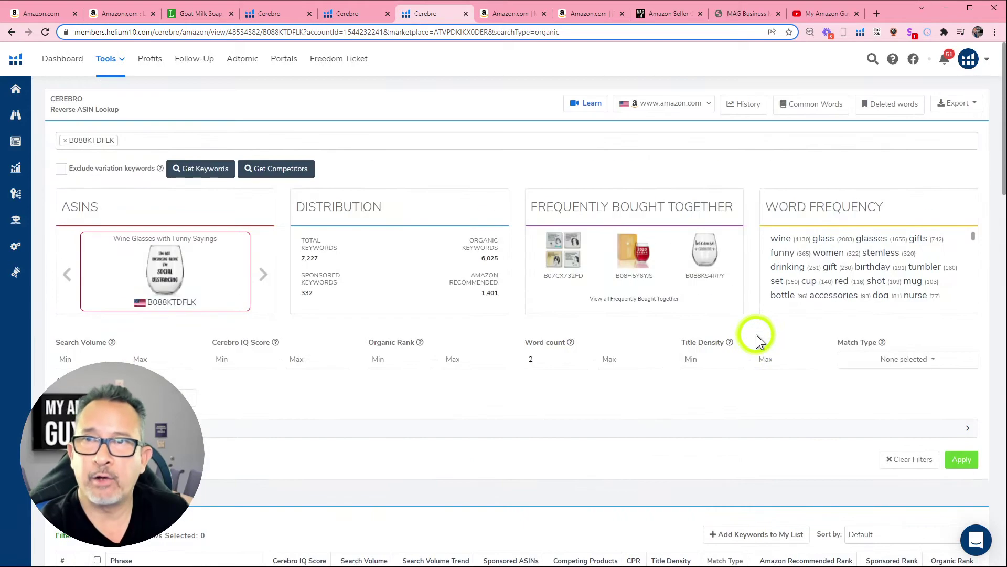
Review the goat milk soap keywords, highlight 'ology' in row 6, then view the filtered lookup.
click(275, 14)
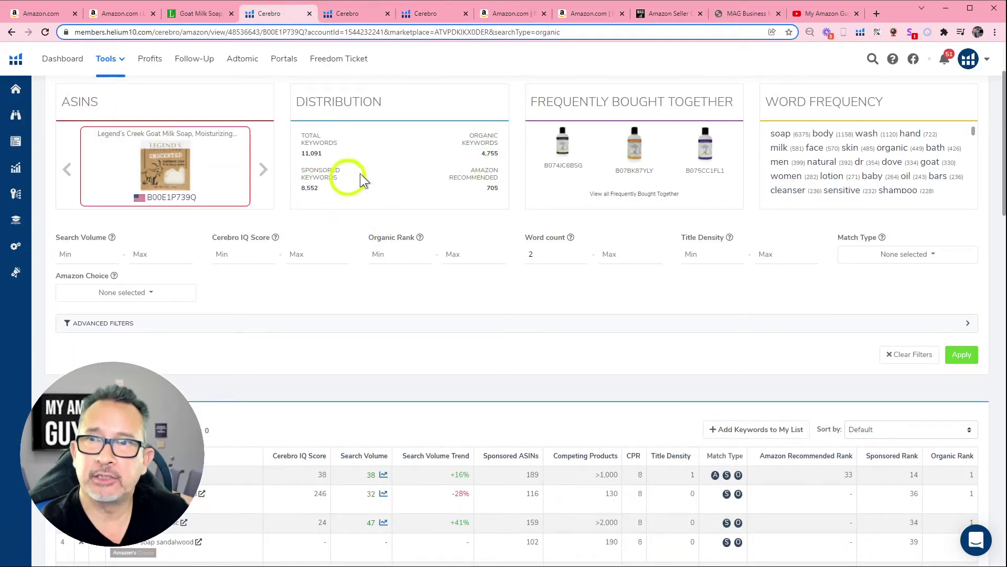
scroll(519, 218, down, 1)
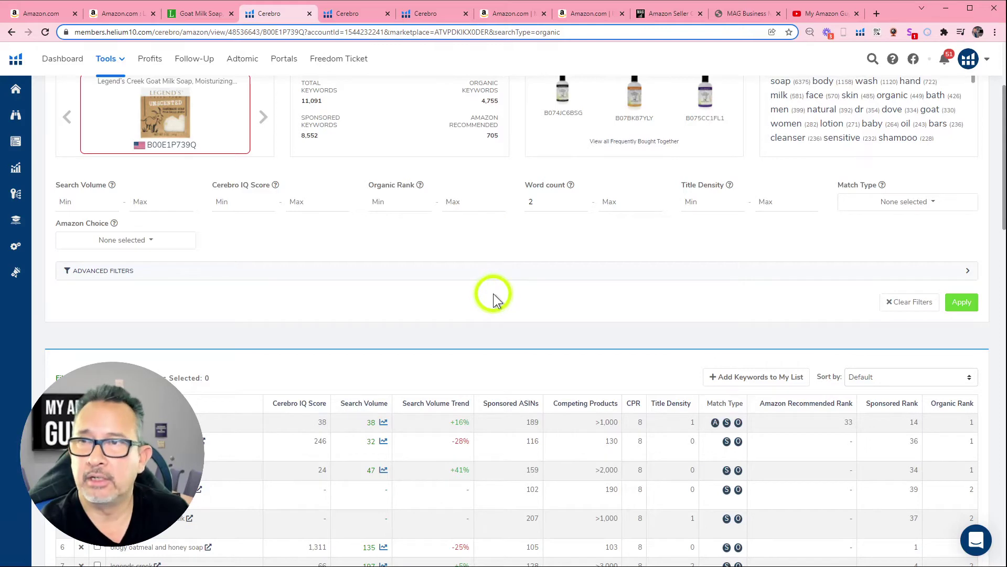
scroll(494, 294, down, 1)
scroll(493, 293, down, 1)
scroll(494, 293, down, 1)
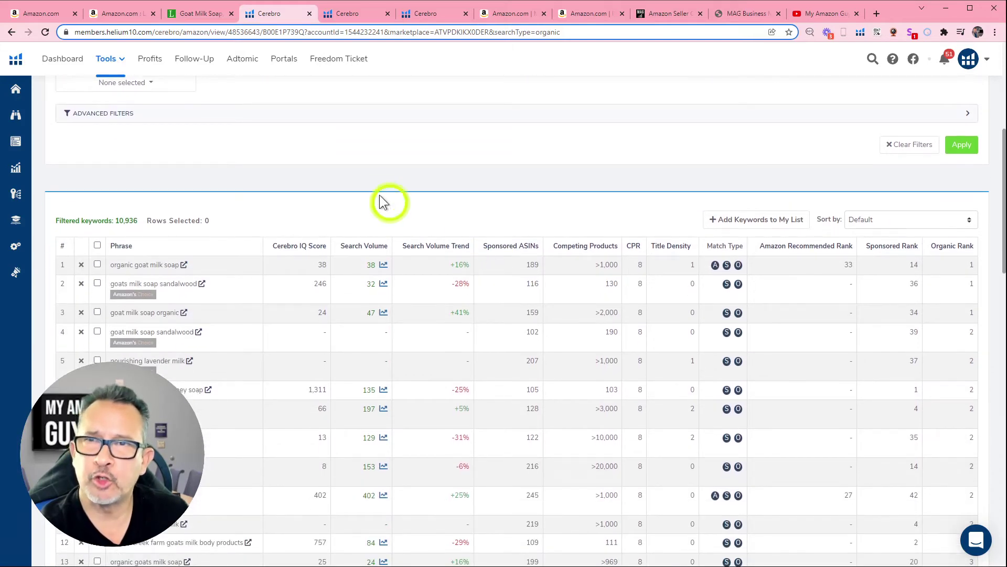
scroll(380, 194, up, 2)
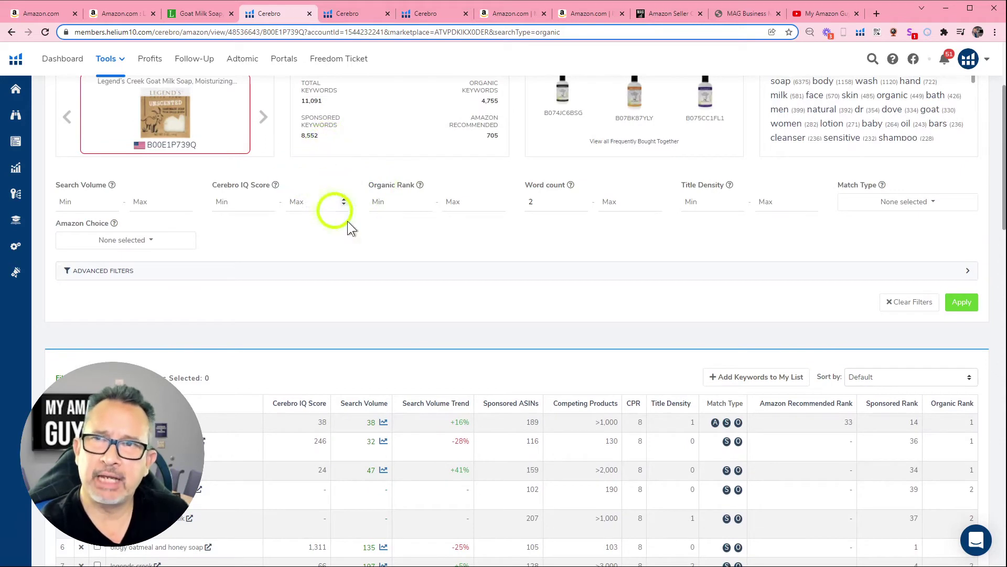
scroll(374, 253, down, 1)
scroll(374, 253, down, 1)
scroll(374, 253, down, 1)
scroll(374, 253, down, 1)
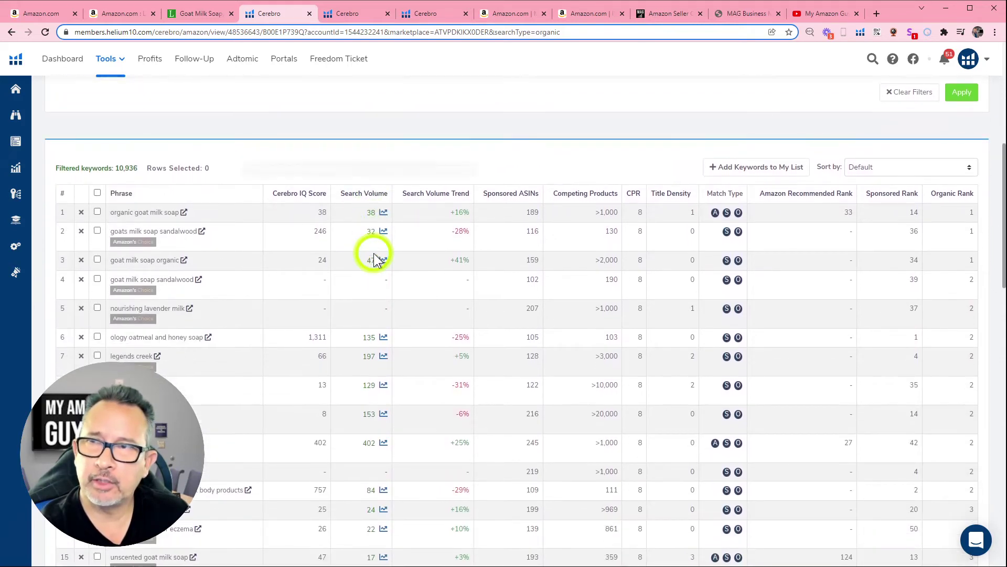
scroll(376, 258, down, 1)
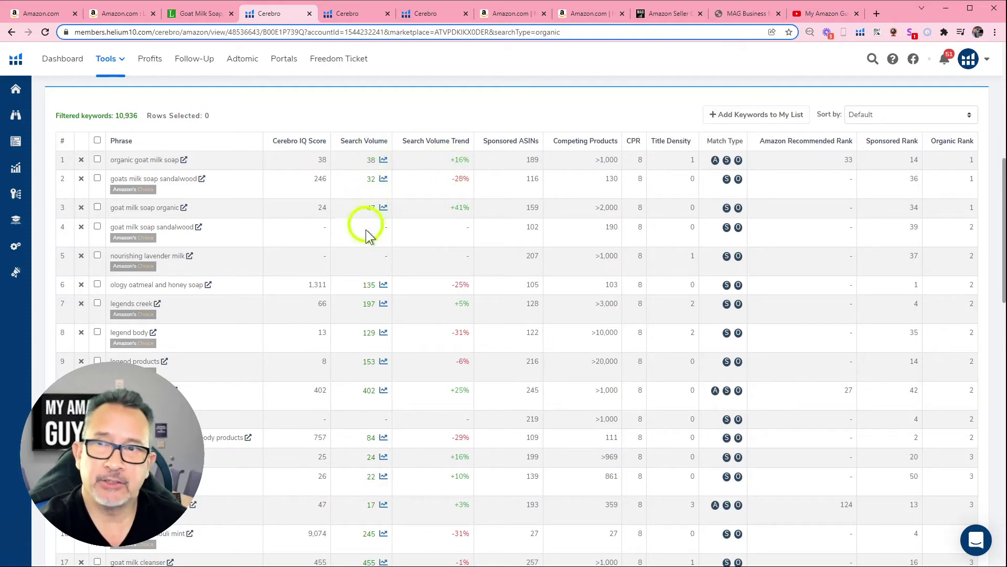
scroll(366, 234, down, 1)
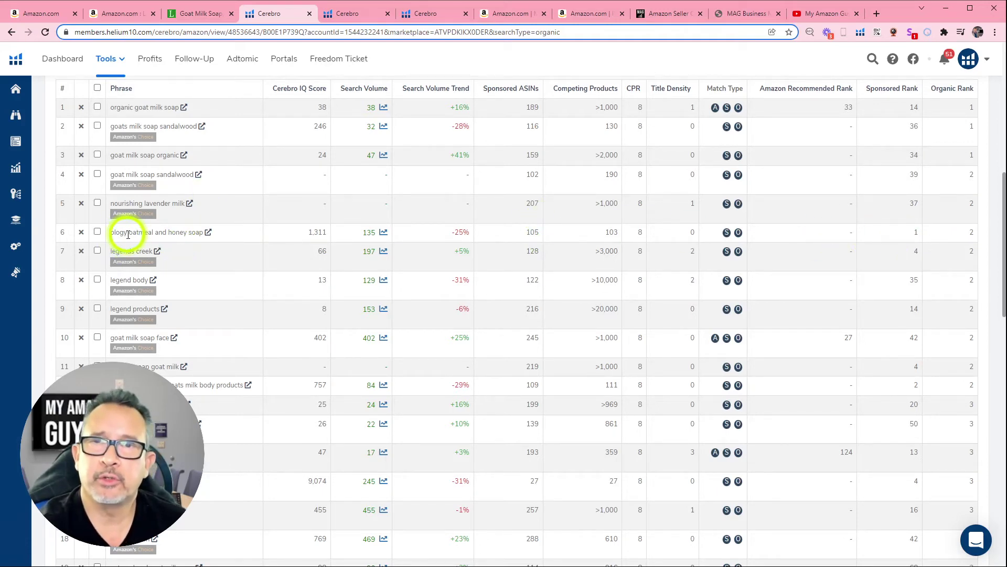
drag(126, 232, 100, 236)
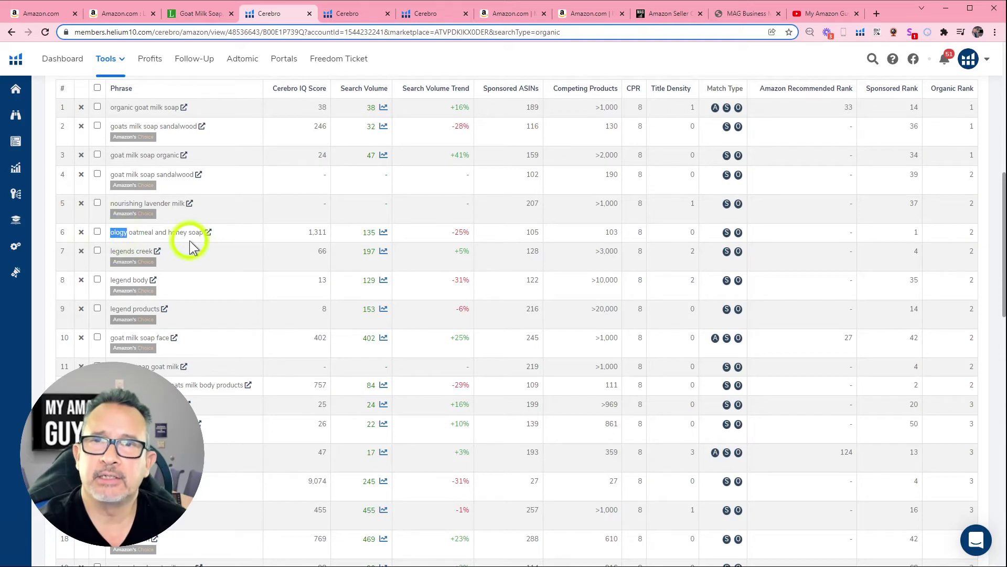
scroll(295, 274, up, 5)
scroll(295, 274, up, 3)
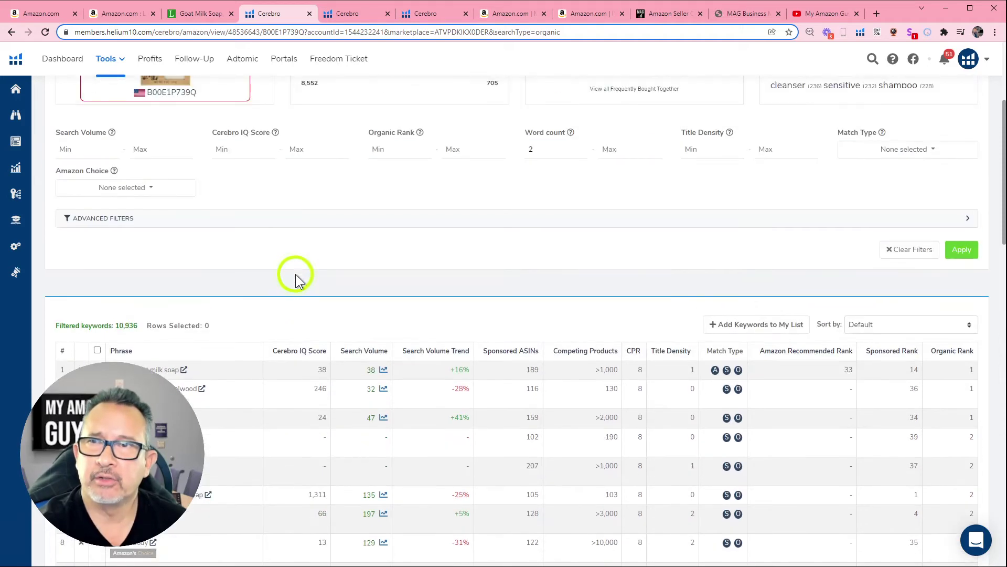
click(357, 12)
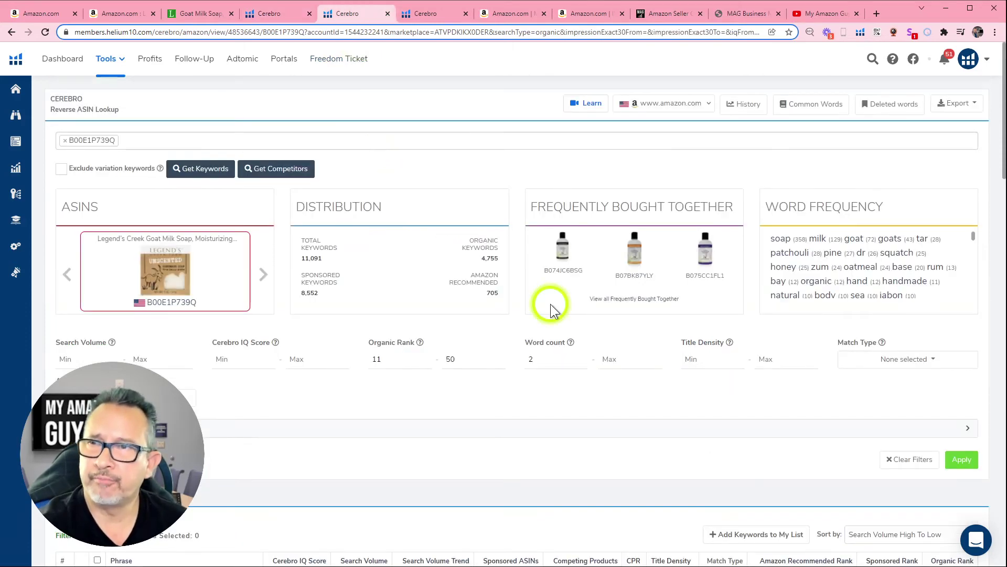
scroll(550, 304, down, 2)
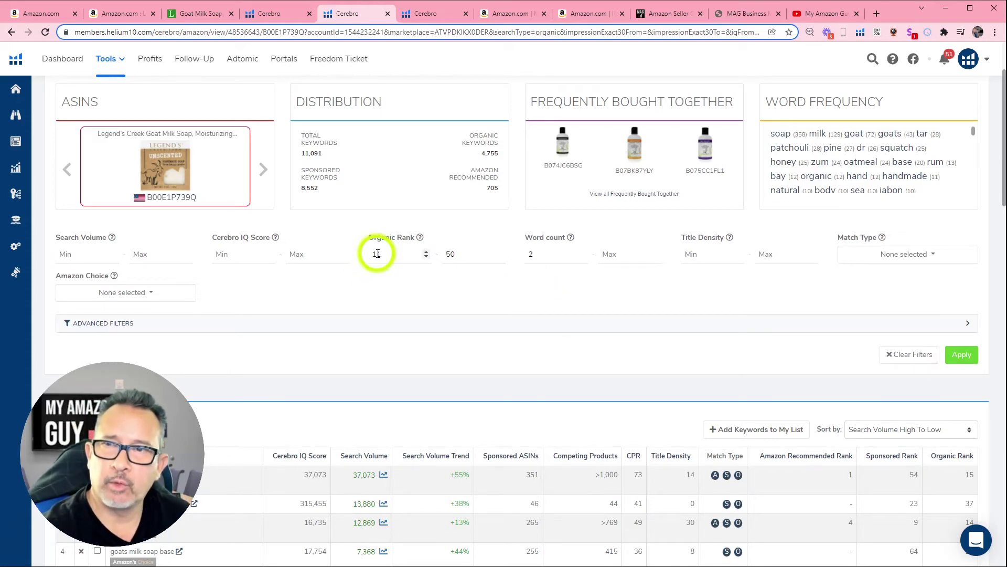
text(1)
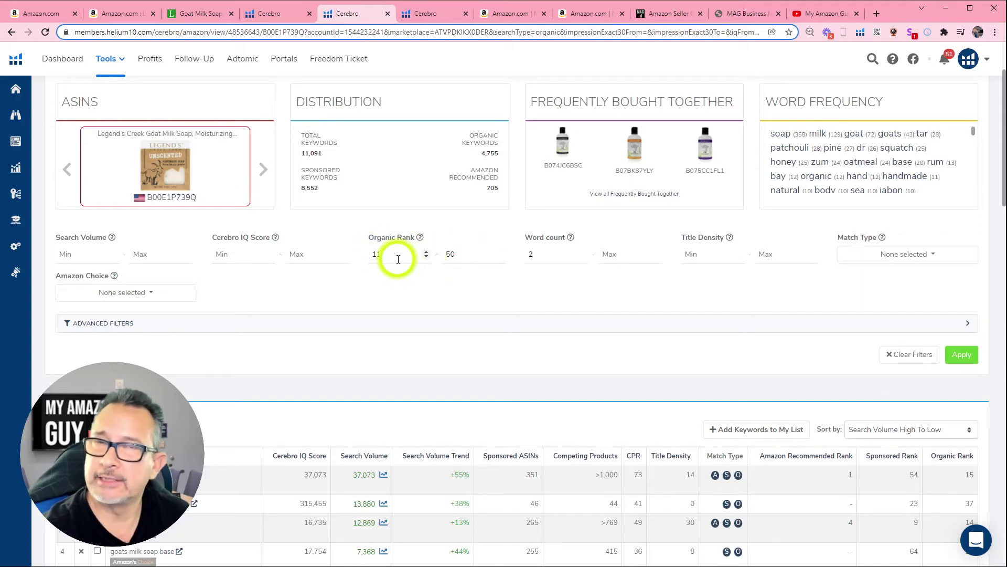
scroll(398, 259, down, 2)
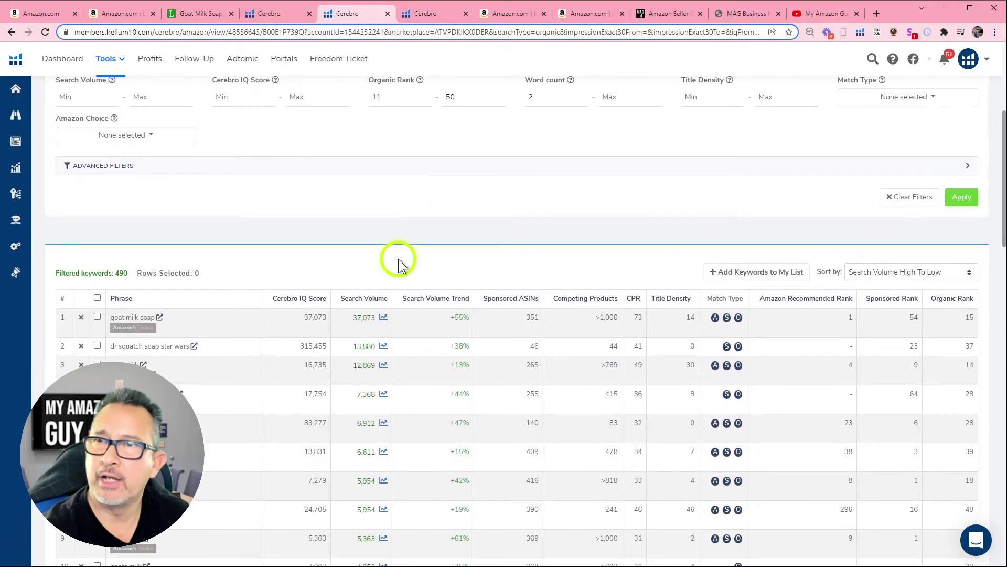
scroll(398, 259, down, 3)
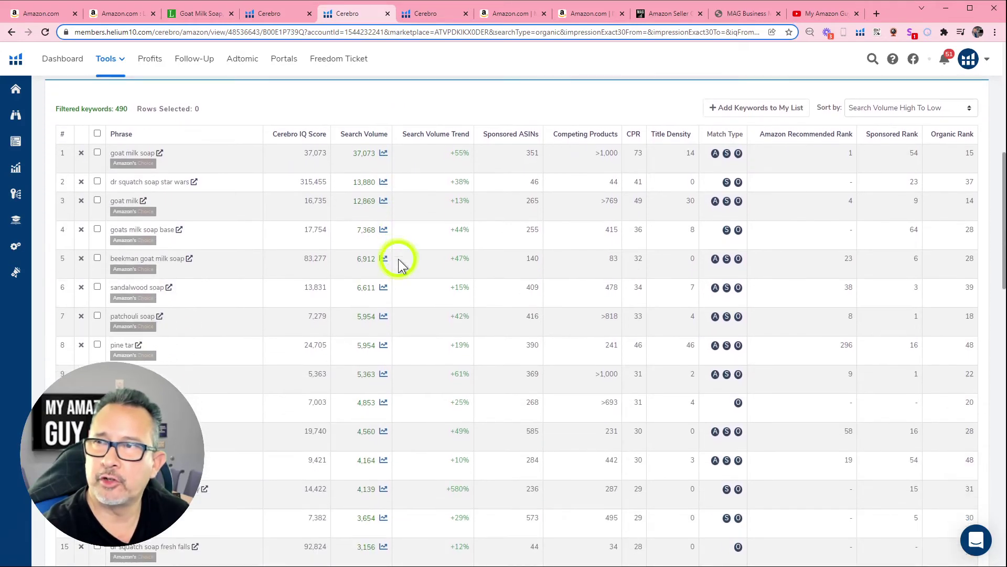
scroll(398, 259, down, 1)
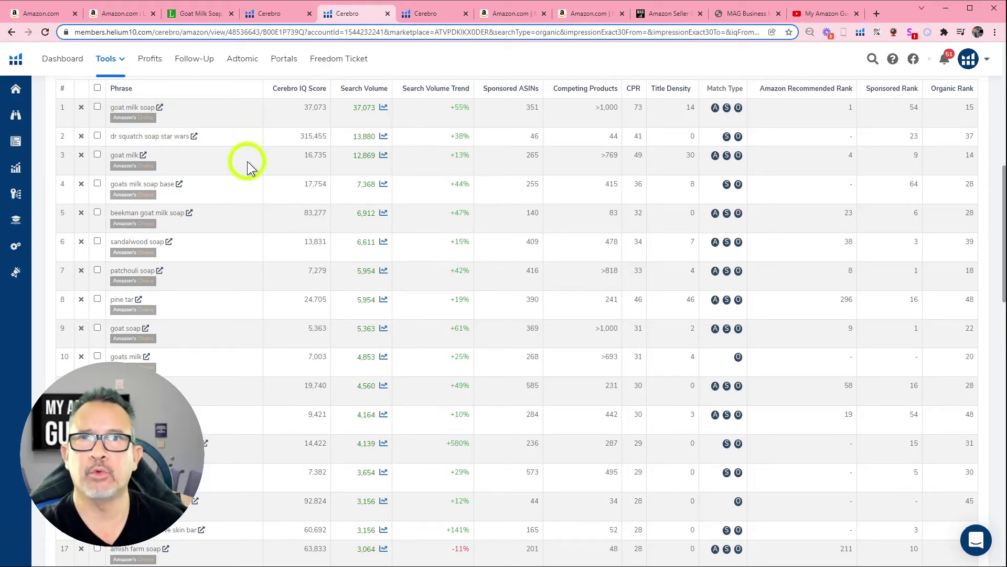
scroll(240, 168, down, 1)
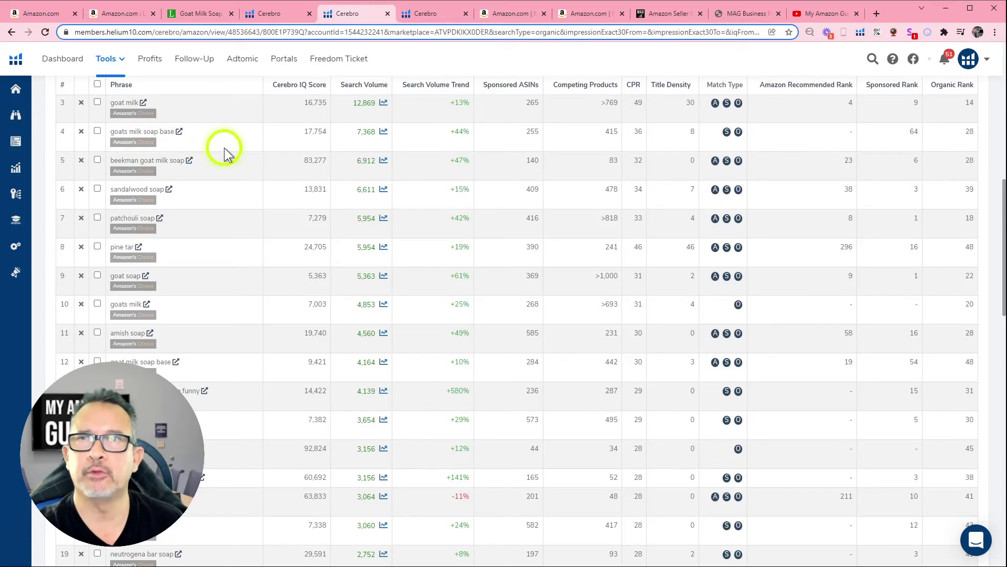
scroll(178, 210, down, 2)
scroll(172, 176, down, 1)
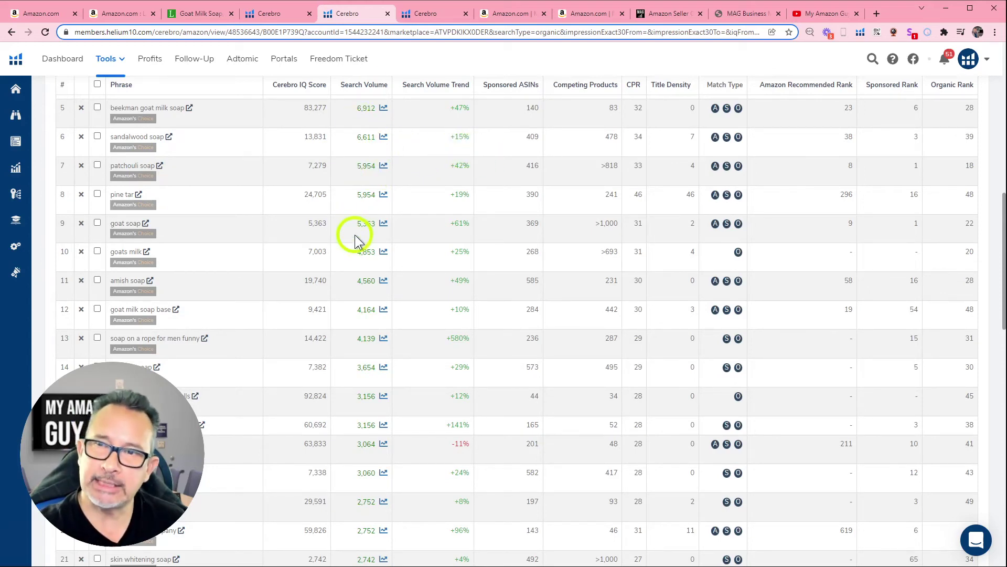
scroll(355, 234, down, 1)
scroll(354, 235, up, 2)
scroll(355, 234, up, 4)
scroll(355, 234, up, 4)
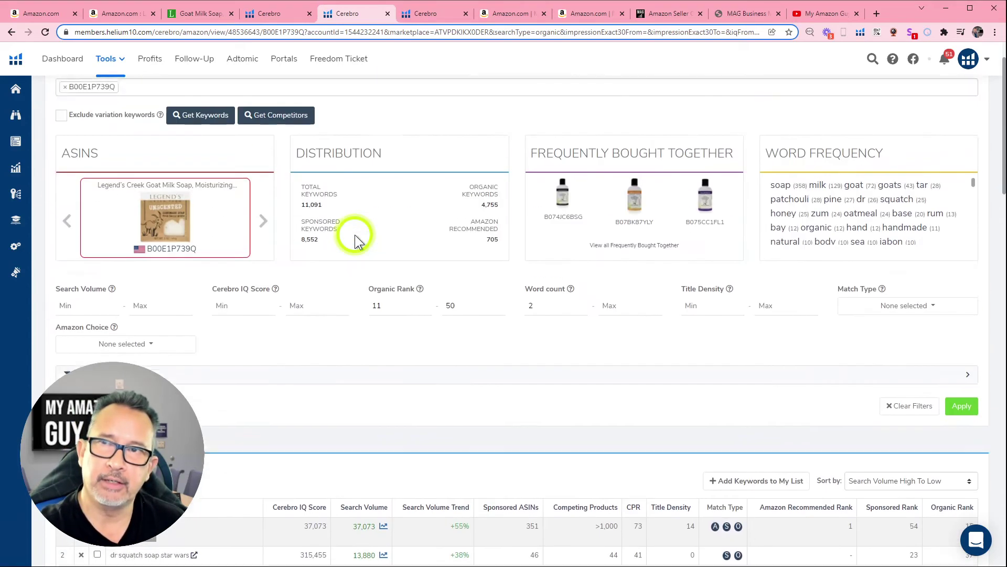
scroll(355, 235, up, 2)
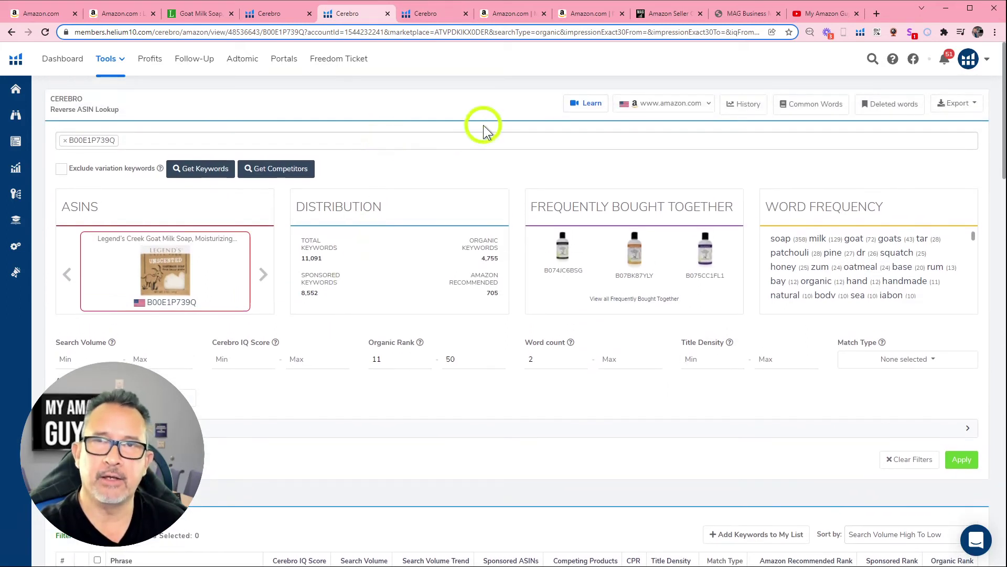
Move through the wine glass lookup and Momma Shark page to My Amazon Guy's full-service page.
click(435, 15)
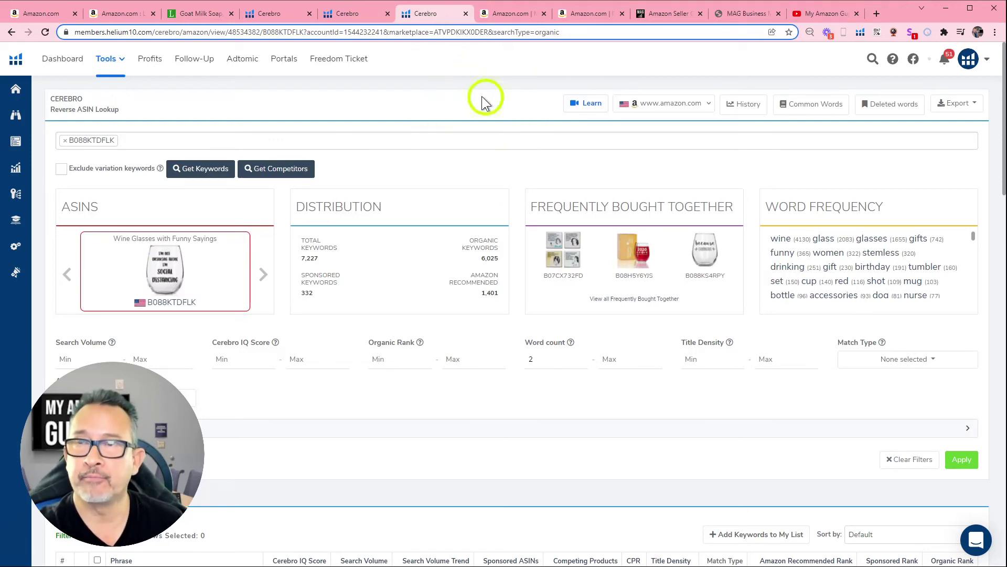
click(509, 14)
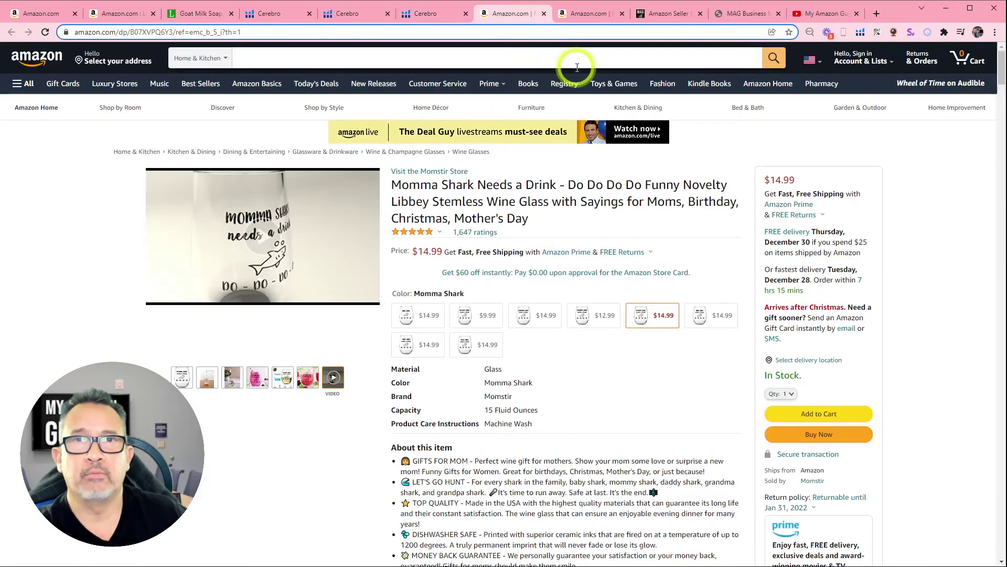
click(675, 15)
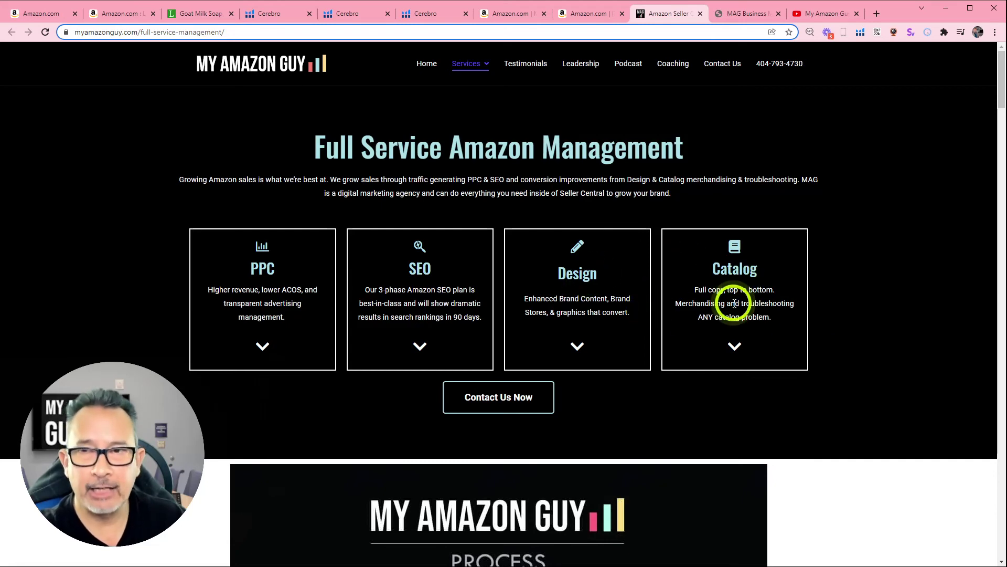
scroll(696, 361, down, 3)
scroll(698, 363, down, 1)
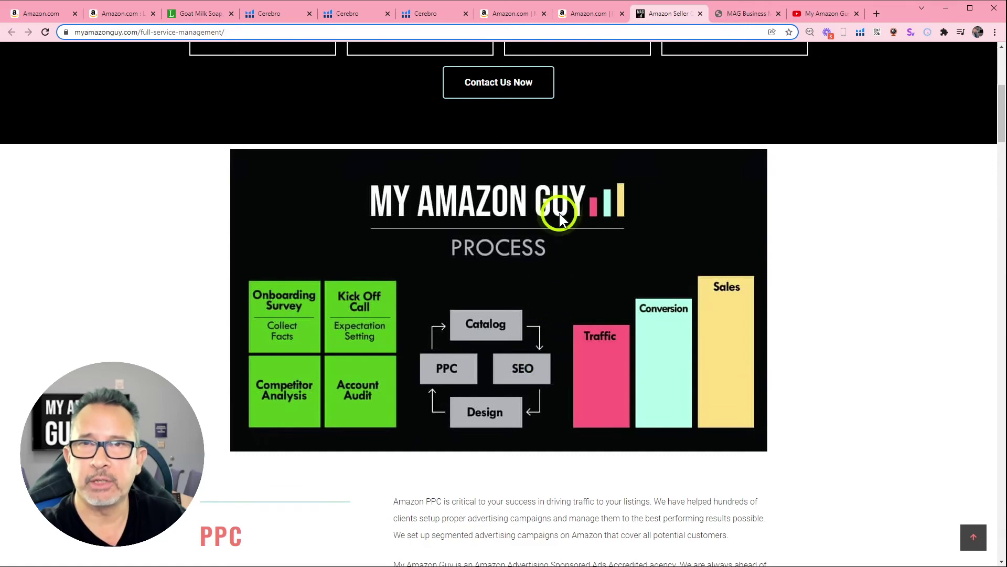
Play the My Amazon Guy process video, then go back to the full-service management page.
click(739, 14)
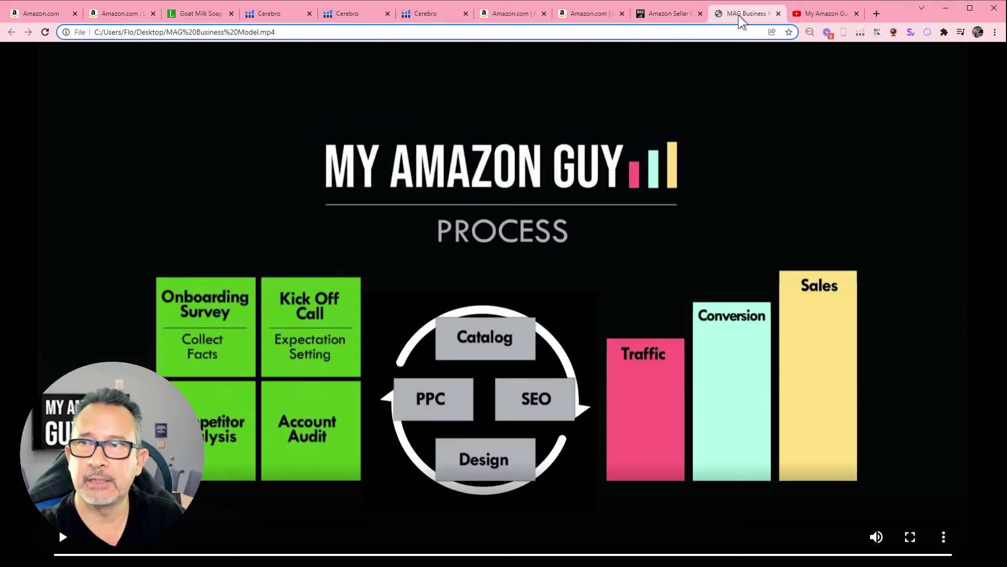
click(569, 326)
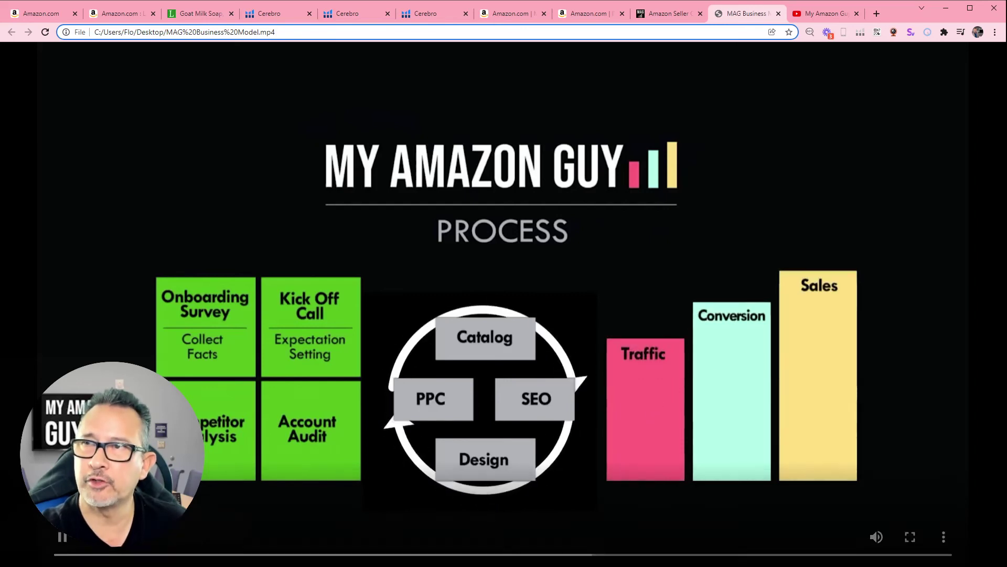
click(665, 9)
scroll(627, 217, up, 5)
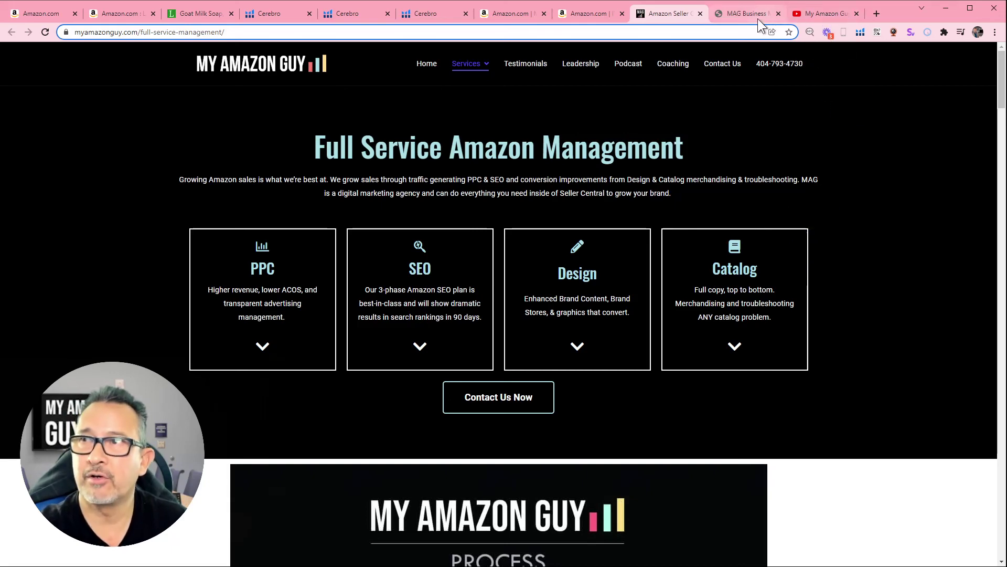
click(828, 16)
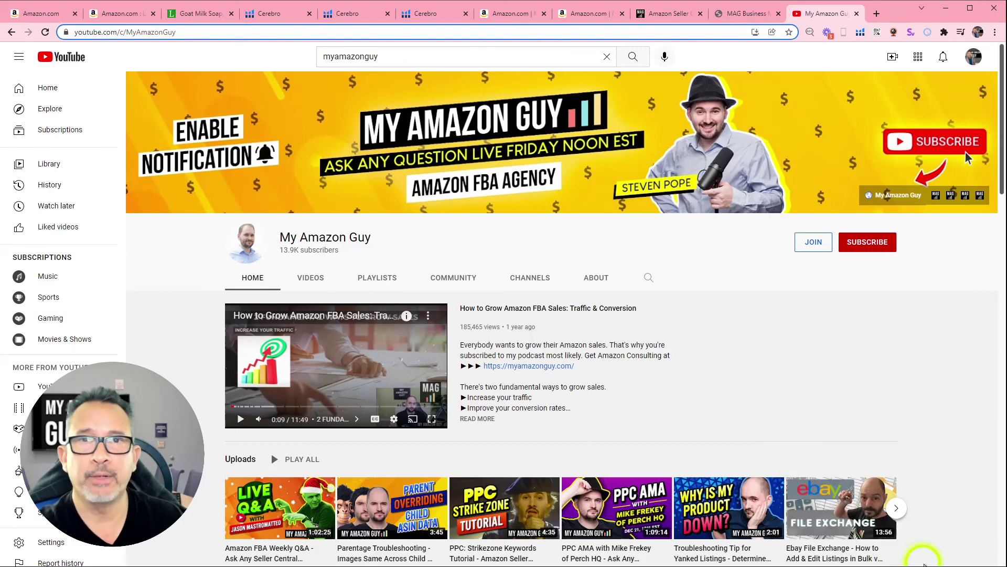
mouse_move(839, 508)
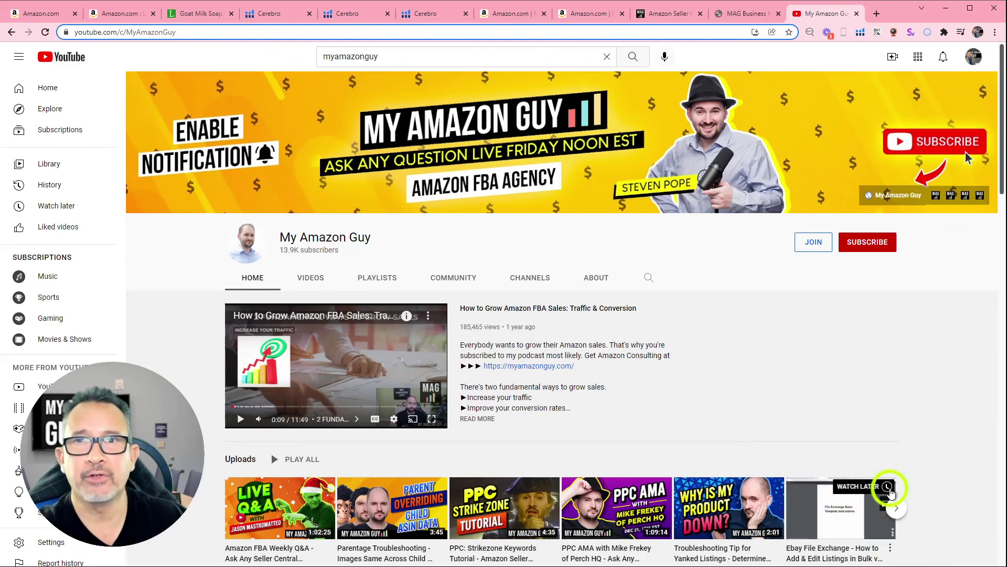
scroll(889, 490, down, 2)
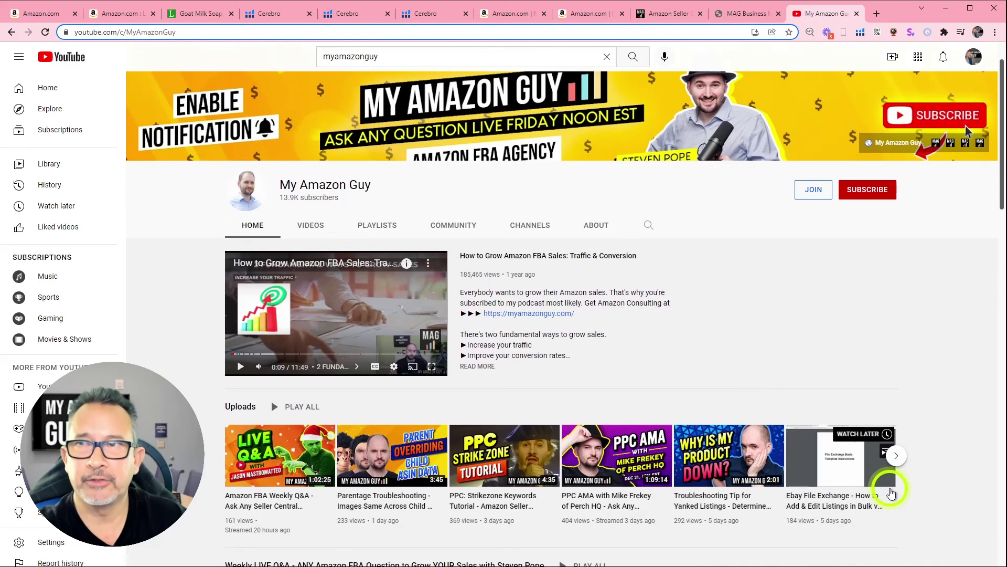
scroll(889, 489, down, 2)
scroll(892, 493, down, 2)
scroll(892, 493, down, 2)
scroll(892, 493, down, 2)
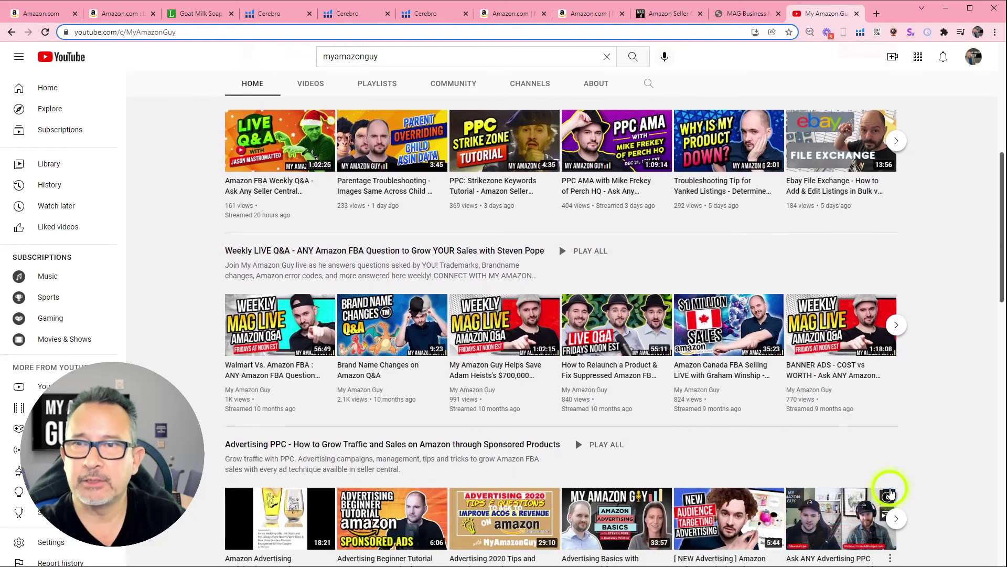
scroll(892, 492, down, 2)
scroll(892, 493, down, 1)
scroll(892, 493, down, 2)
scroll(891, 493, up, 3)
scroll(891, 493, up, 3)
scroll(892, 493, up, 3)
scroll(892, 493, up, 3)
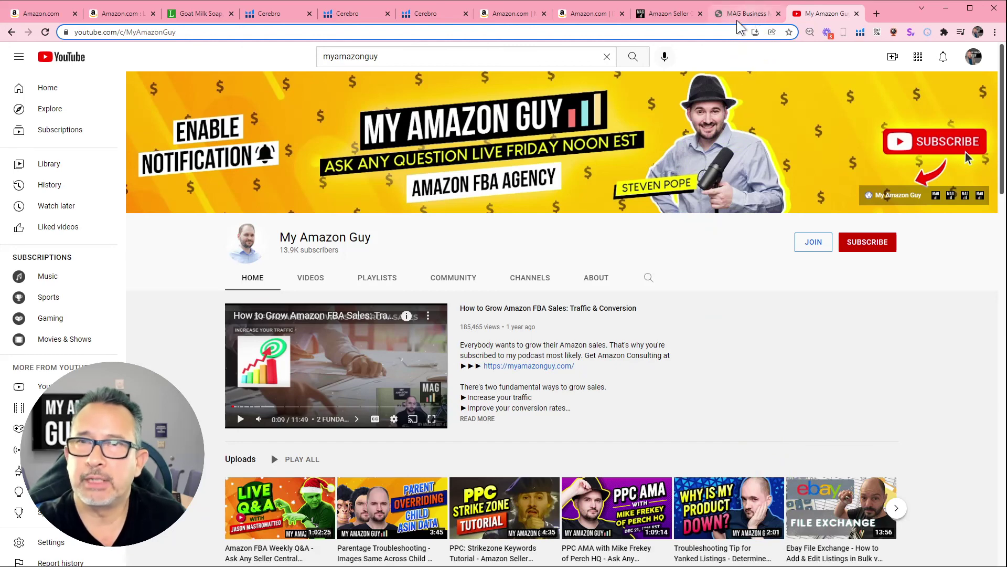
click(667, 14)
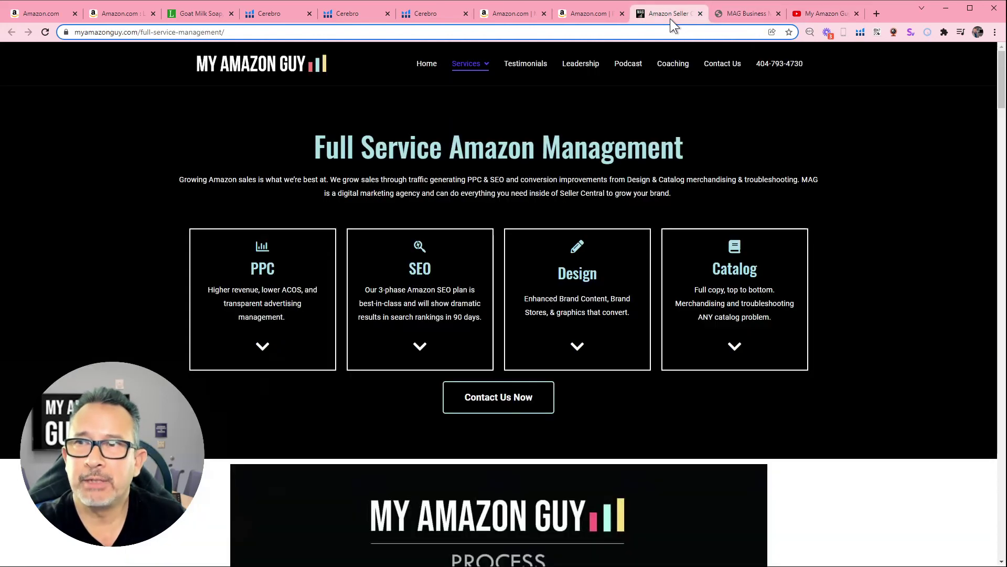